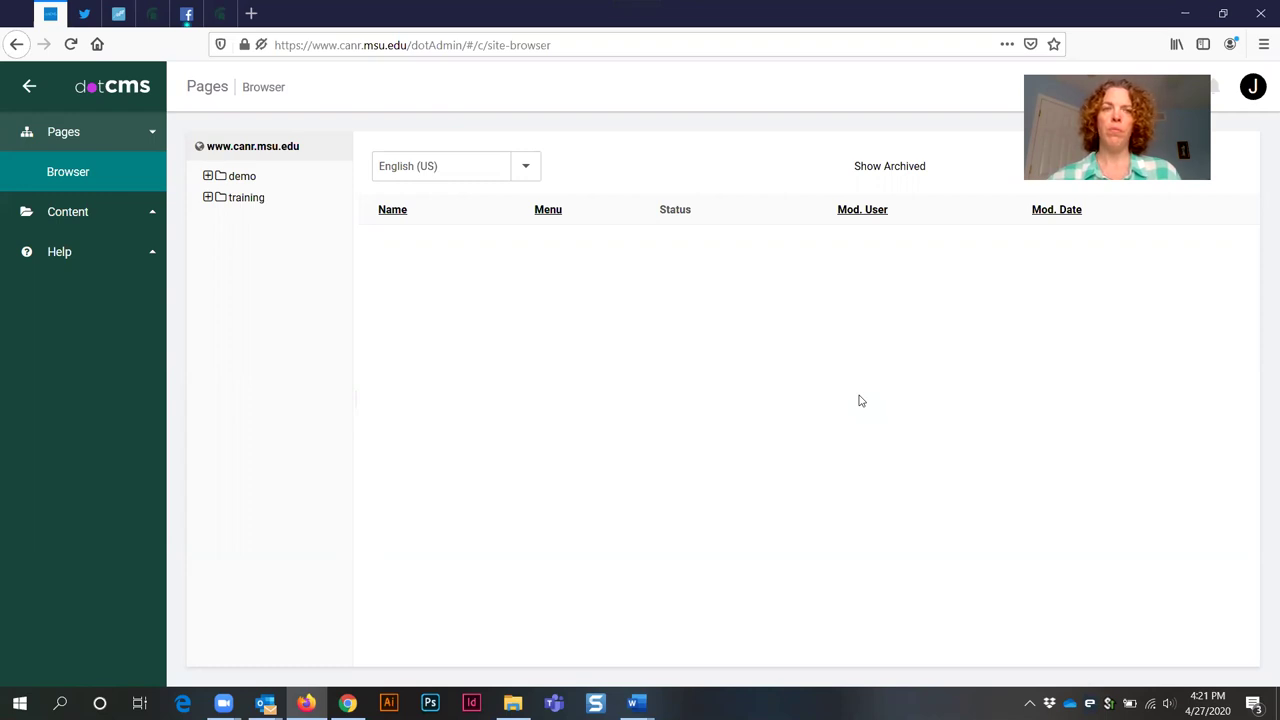
# Open the content search, filter it to the Event type, and search for "test event".
pyautogui.click(77, 219)
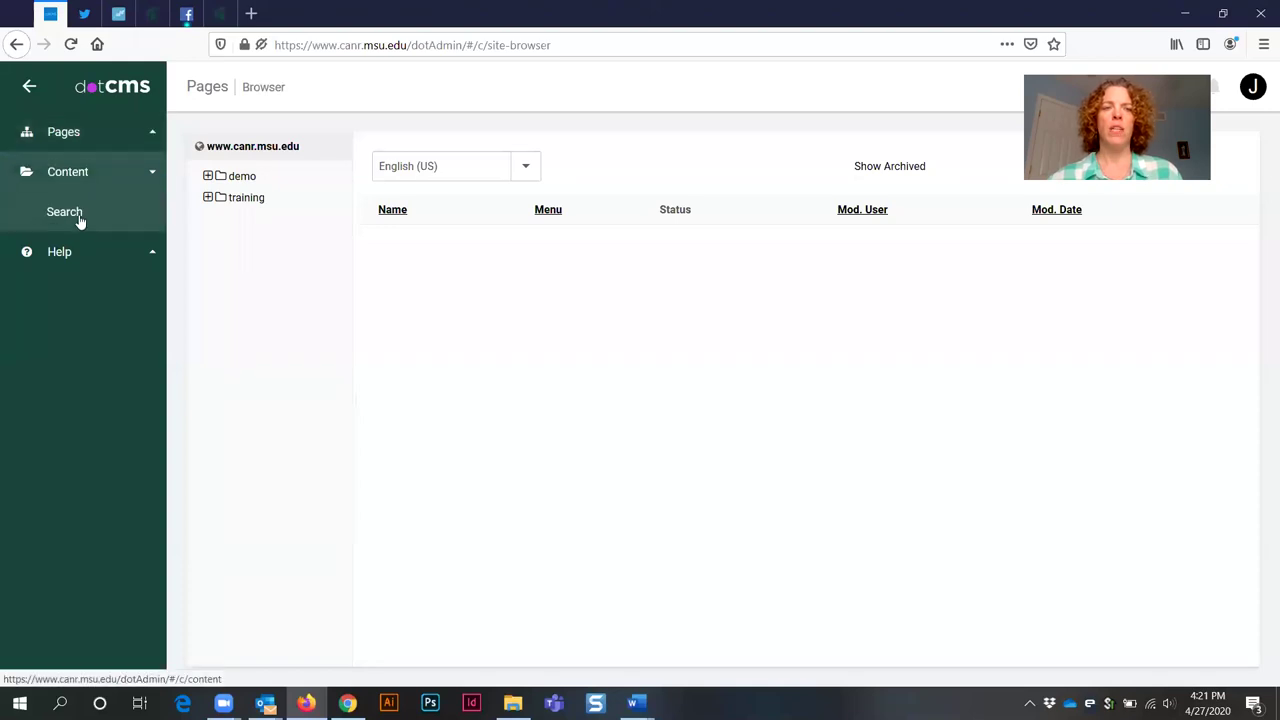
pyautogui.click(77, 216)
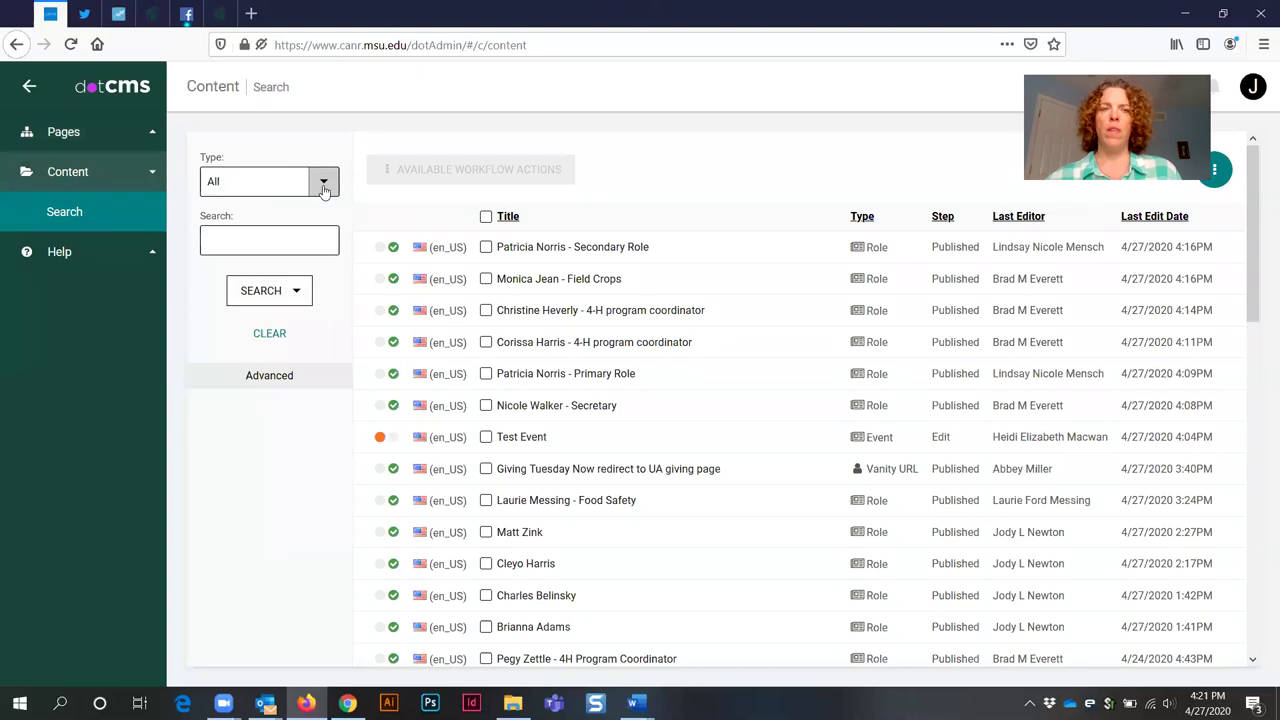
pyautogui.click(322, 184)
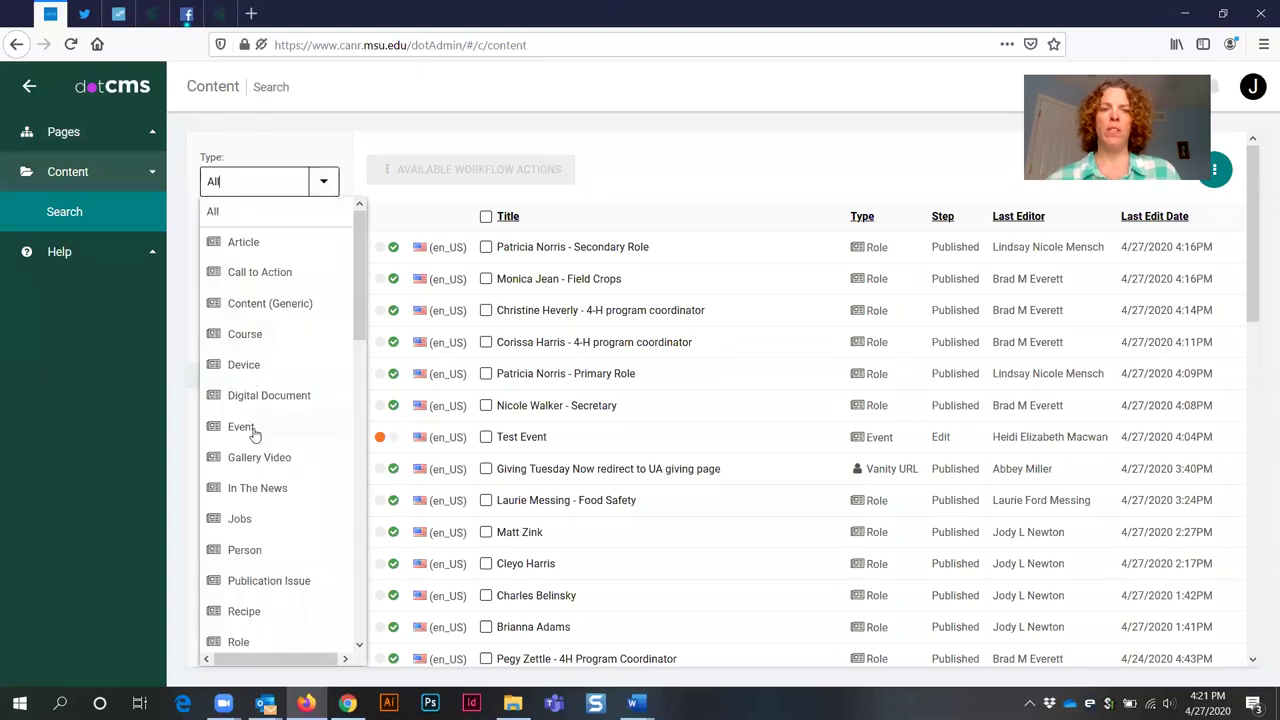
pyautogui.click(252, 427)
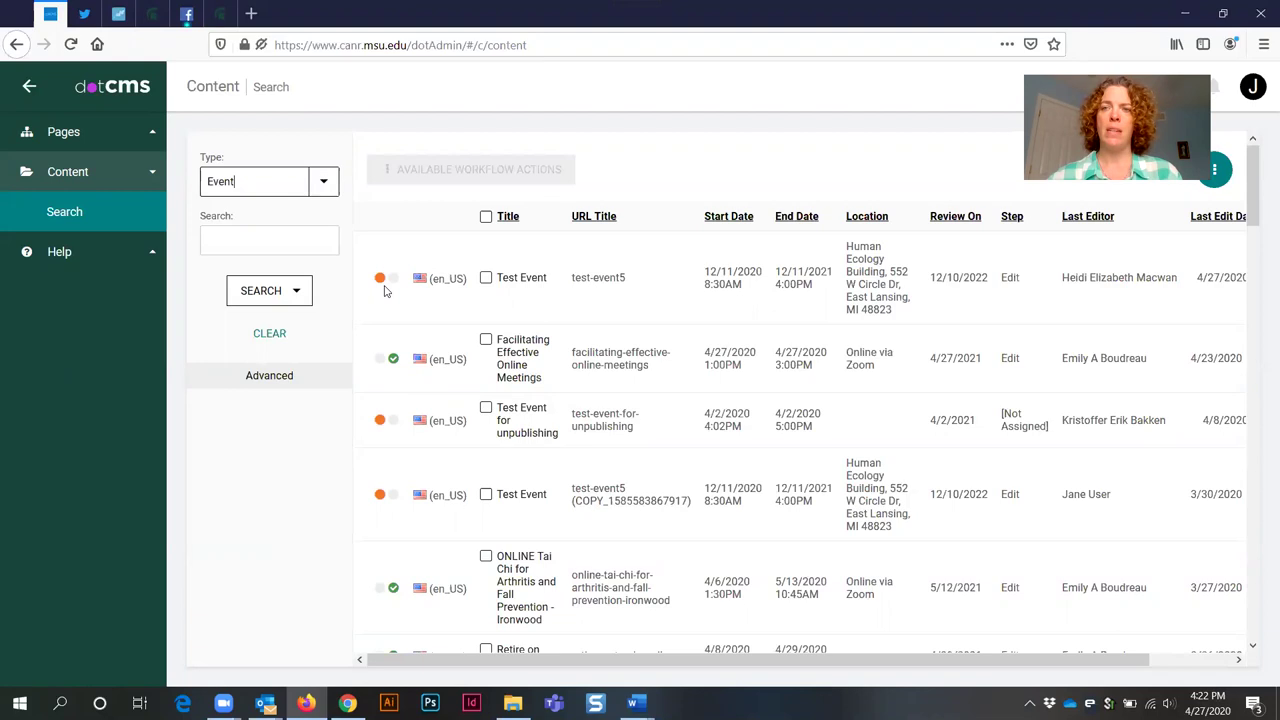
pyautogui.click(277, 246)
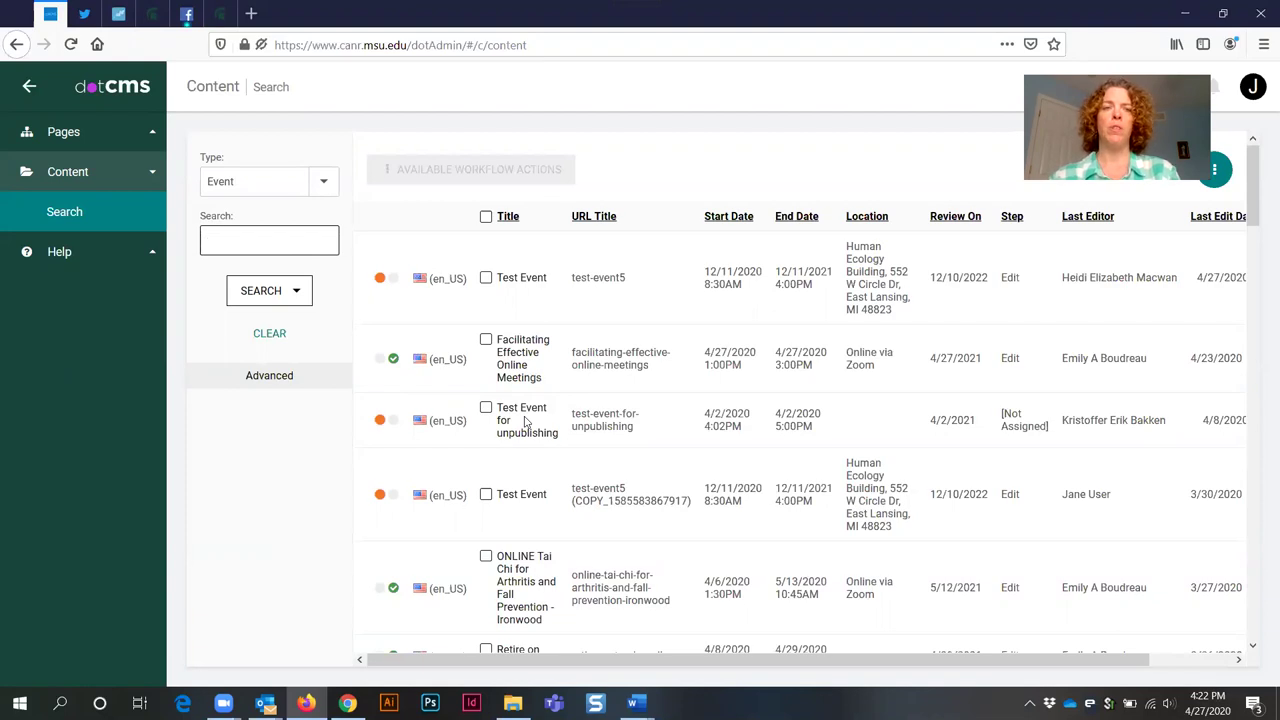
pyautogui.write('test event')
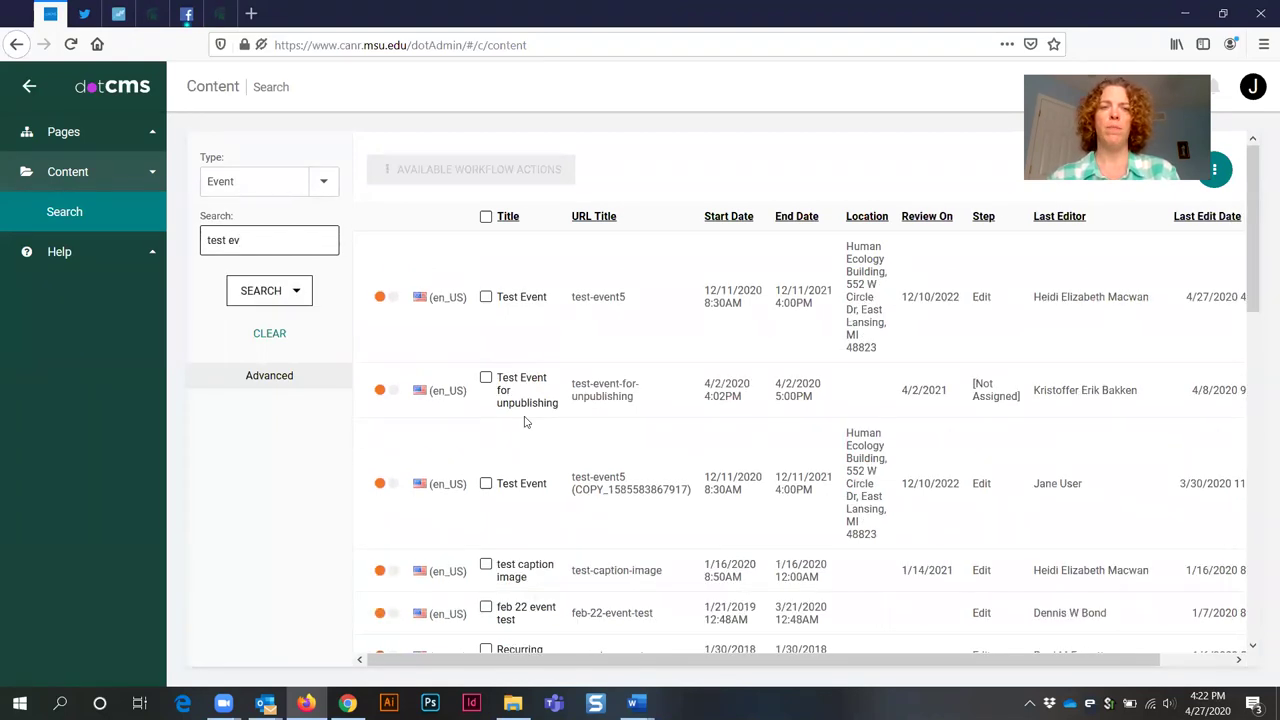
# Copy the Test Event whose URL title is test-event5, and open the copy locked for editing.
pyautogui.rightClick(528, 300)
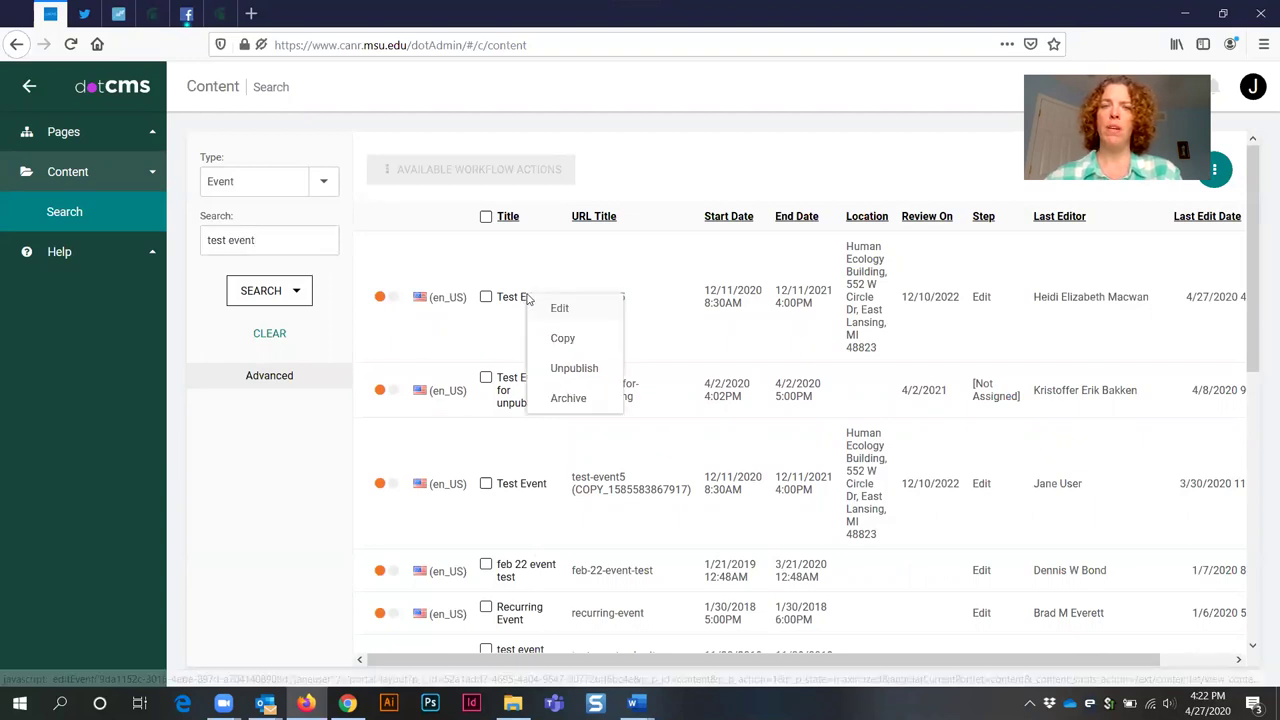
pyautogui.click(562, 341)
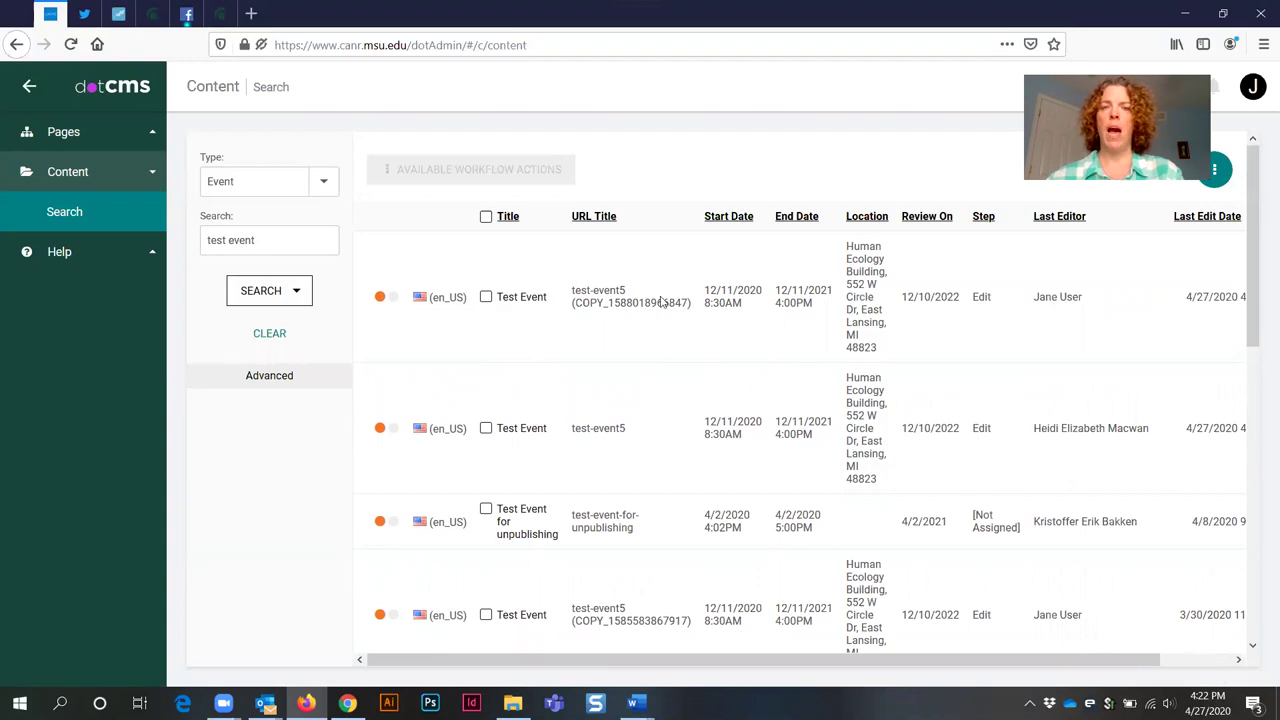
pyautogui.moveTo(700, 306); pyautogui.dragTo(568, 311)
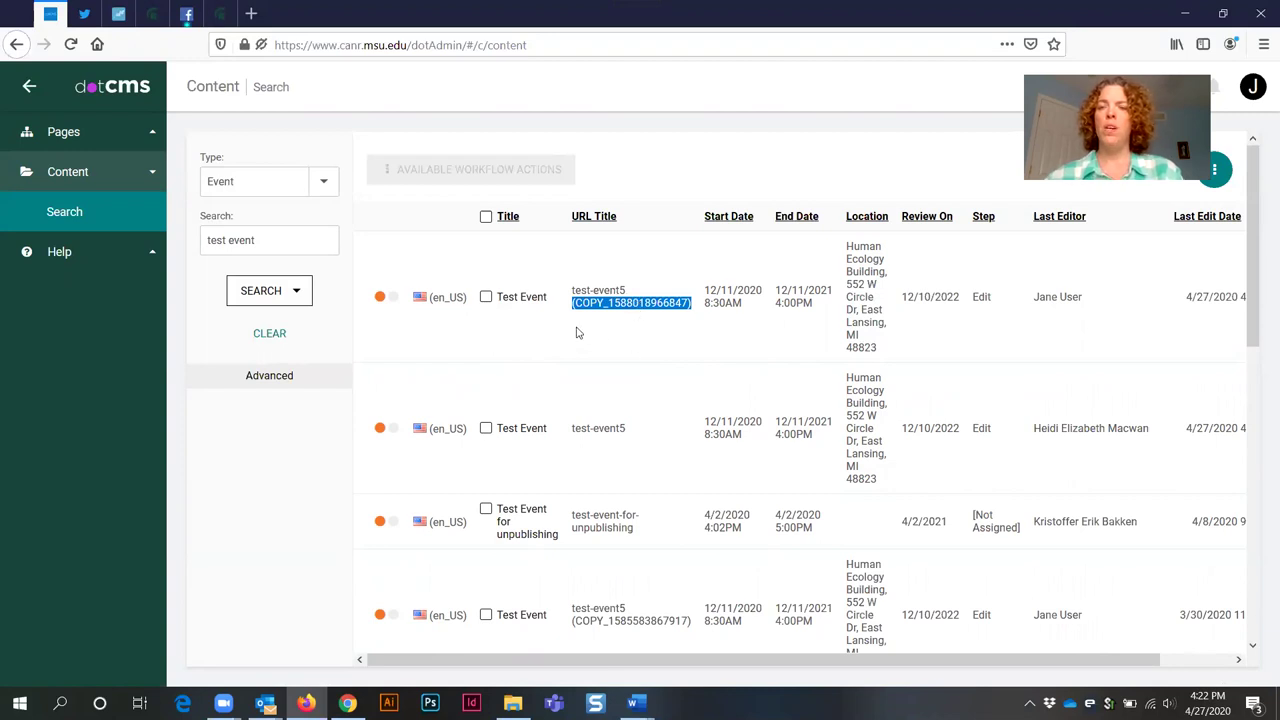
pyautogui.click(520, 298)
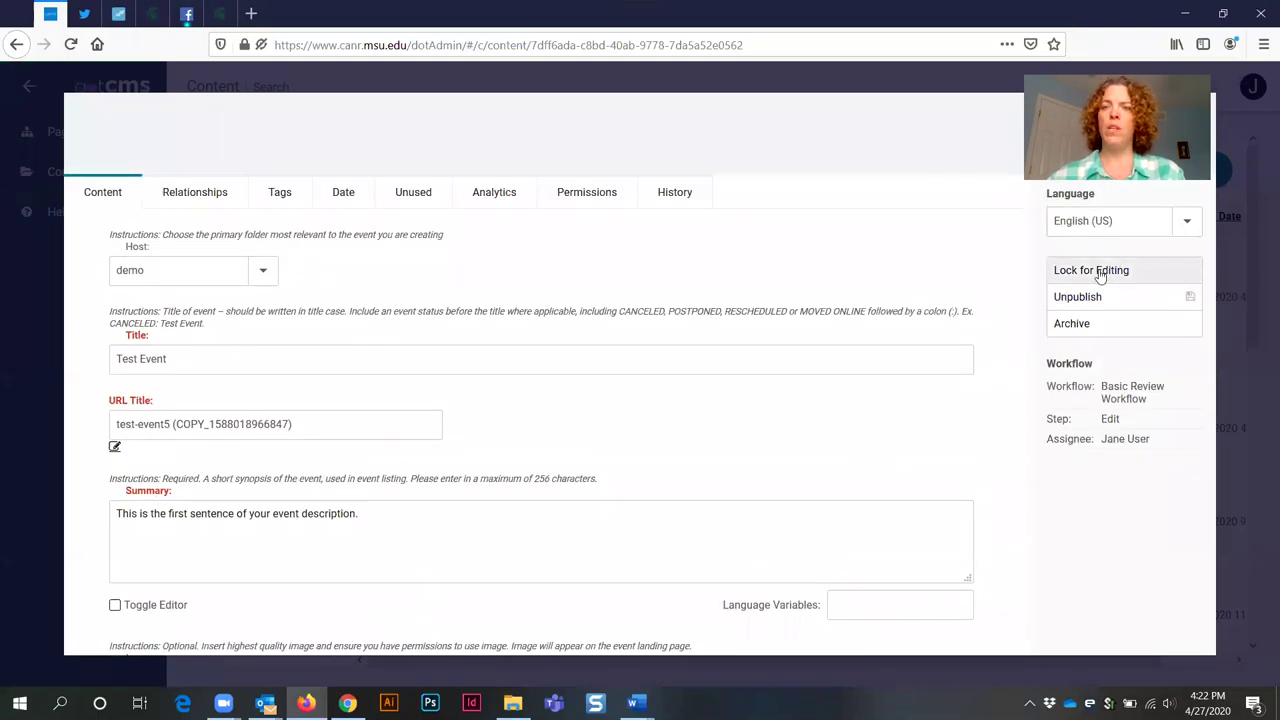
pyautogui.click(1101, 274)
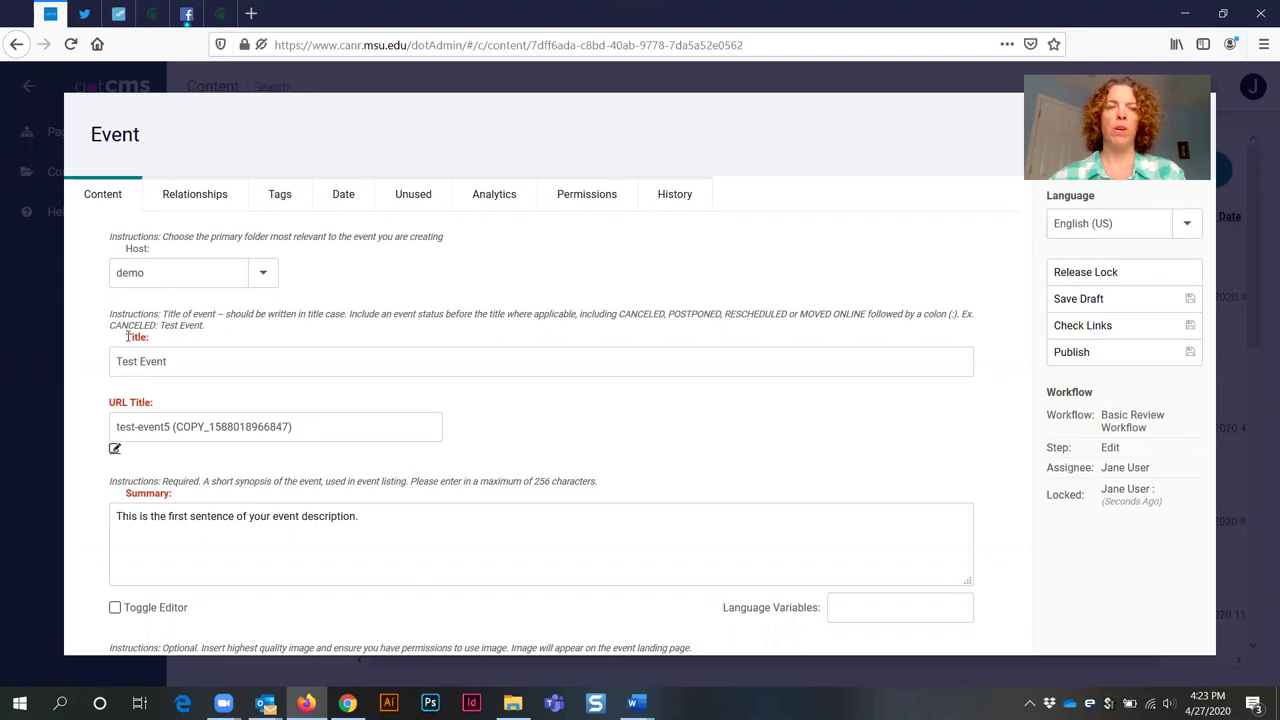
# Review the copied event's Title, URL Title, Start Date and End Date fields.
pyautogui.moveTo(128, 336); pyautogui.dragTo(193, 399)
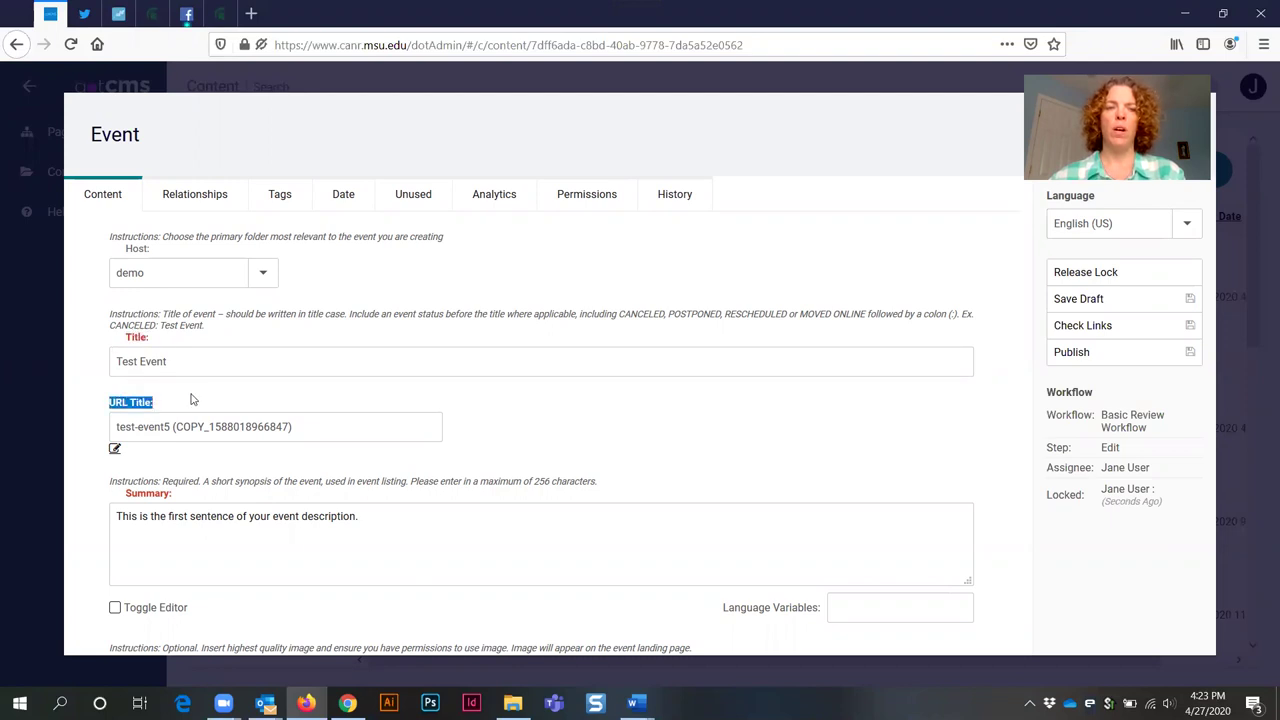
pyautogui.scroll(-15, 193, 399)
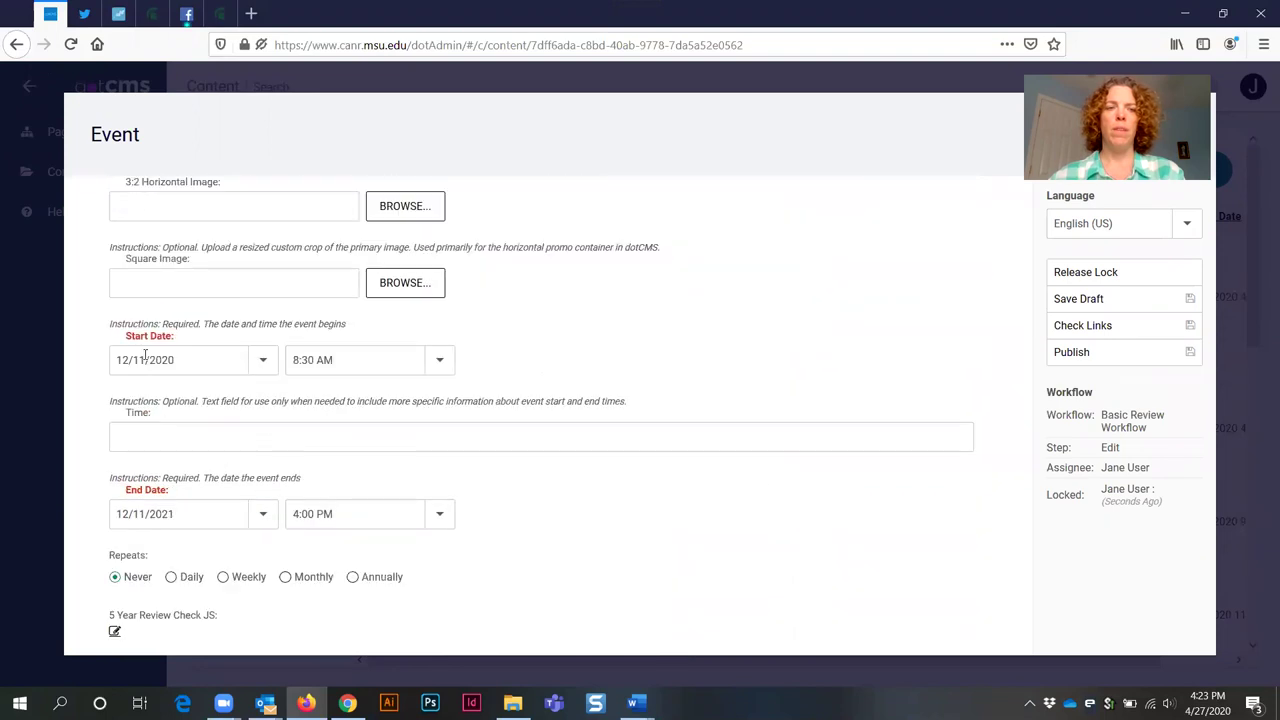
pyautogui.moveTo(125, 337); pyautogui.dragTo(203, 343)
pyautogui.click(127, 490)
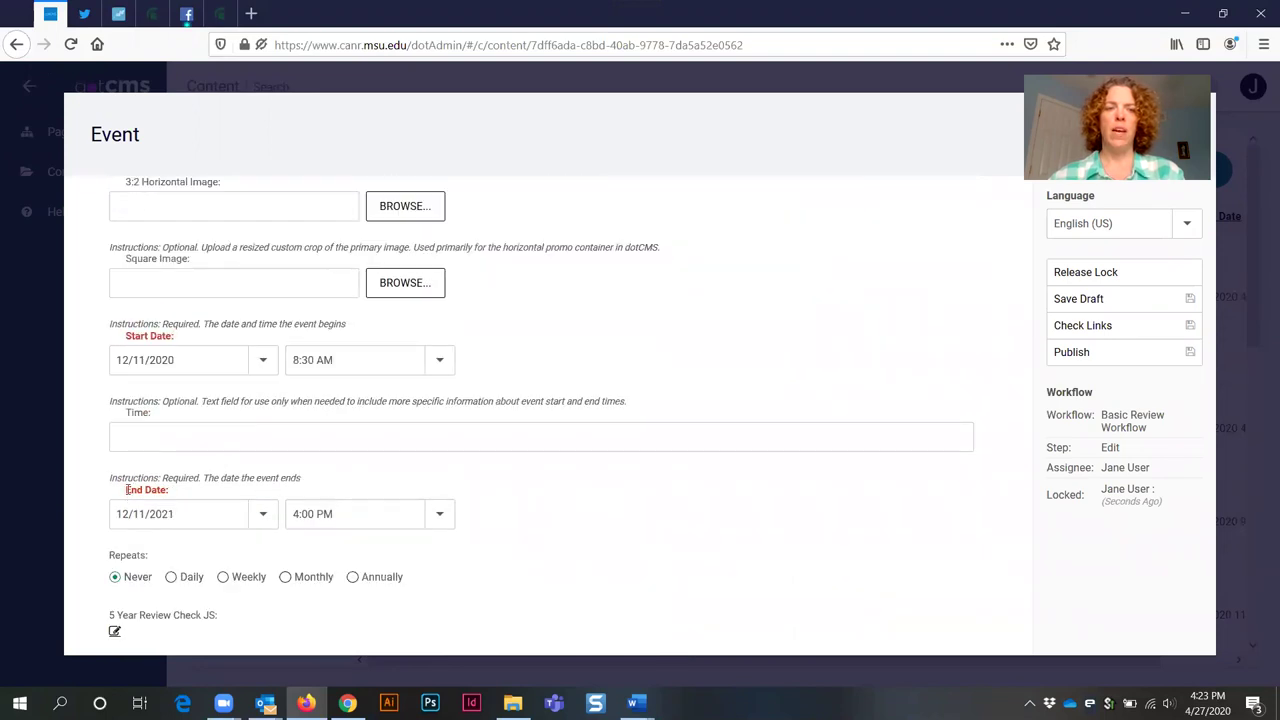
pyautogui.moveTo(127, 490); pyautogui.dragTo(194, 491)
pyautogui.scroll(10, 312, 415)
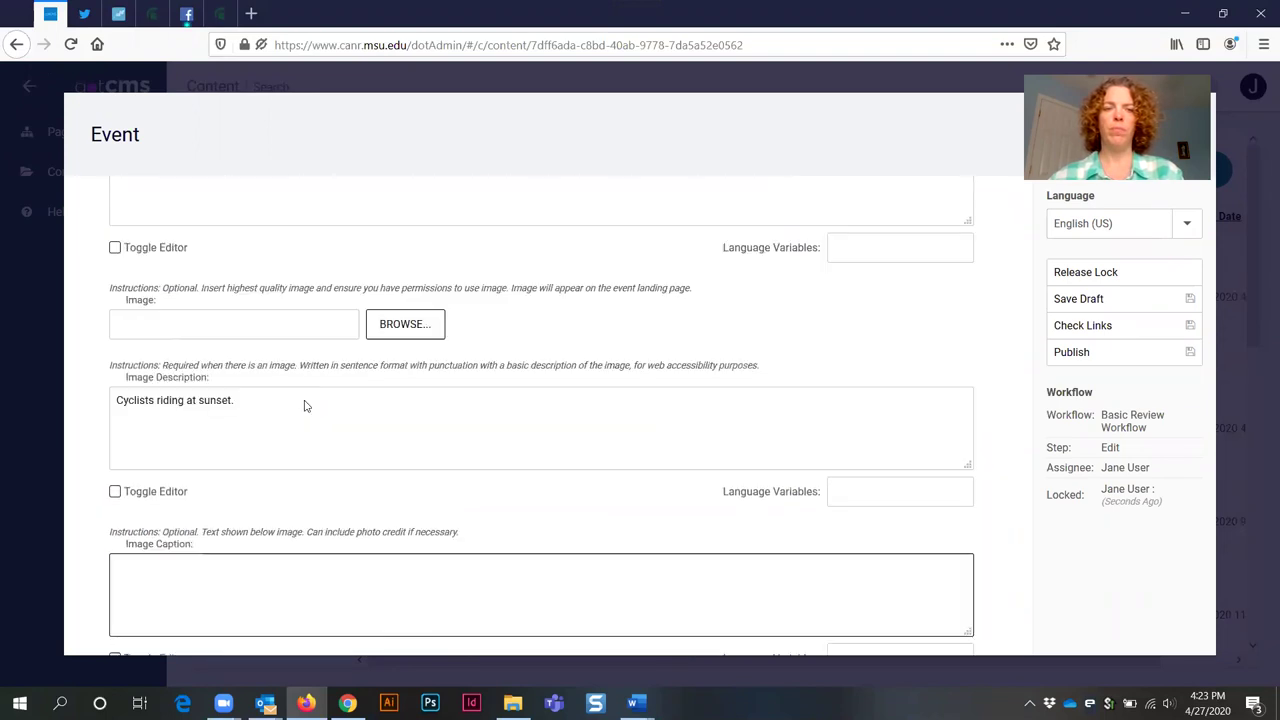
pyautogui.scroll(5, 306, 406)
# Try adding "- April 30" to the end of the event title, and remove the addition again.
pyautogui.click(118, 376)
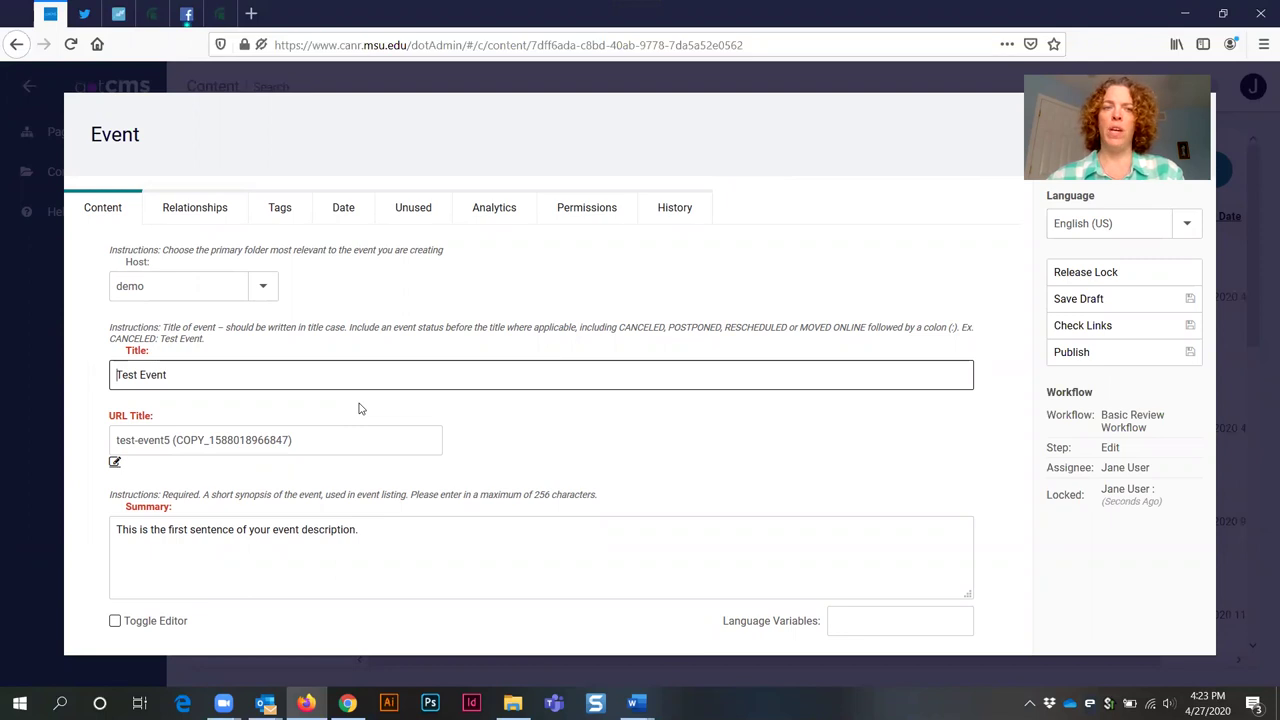
pyautogui.click(197, 380)
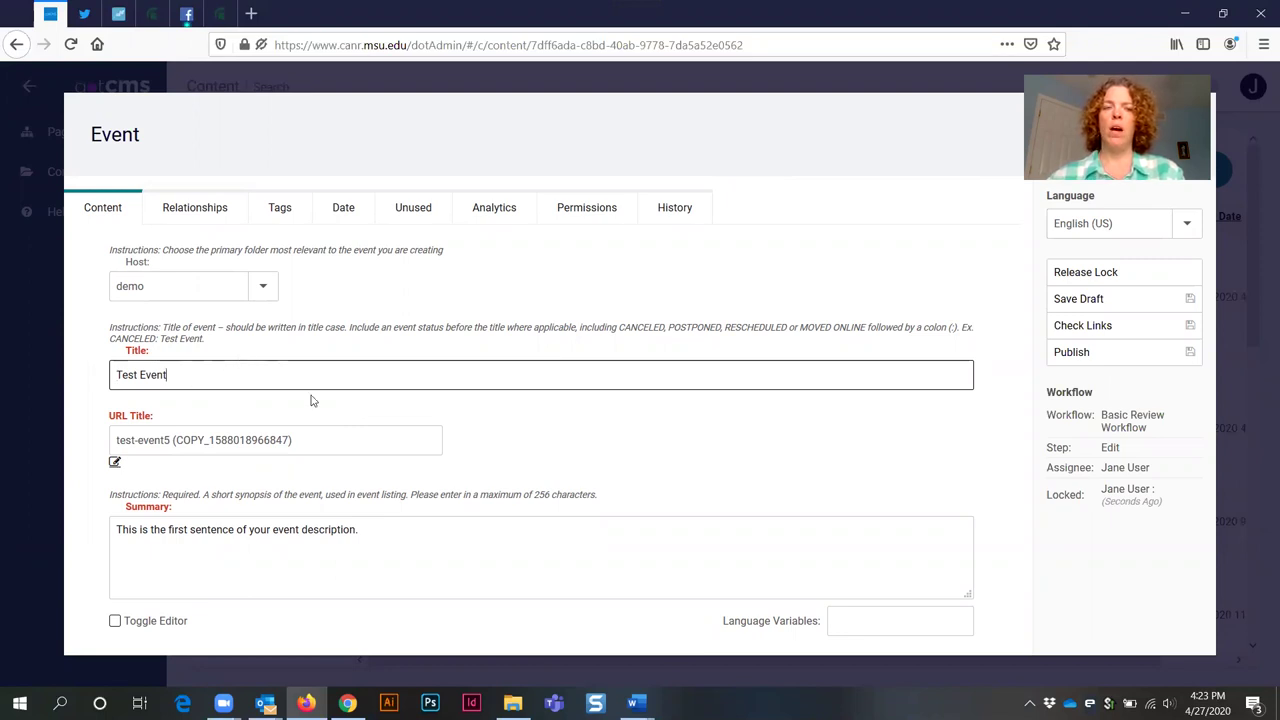
pyautogui.write('- ')
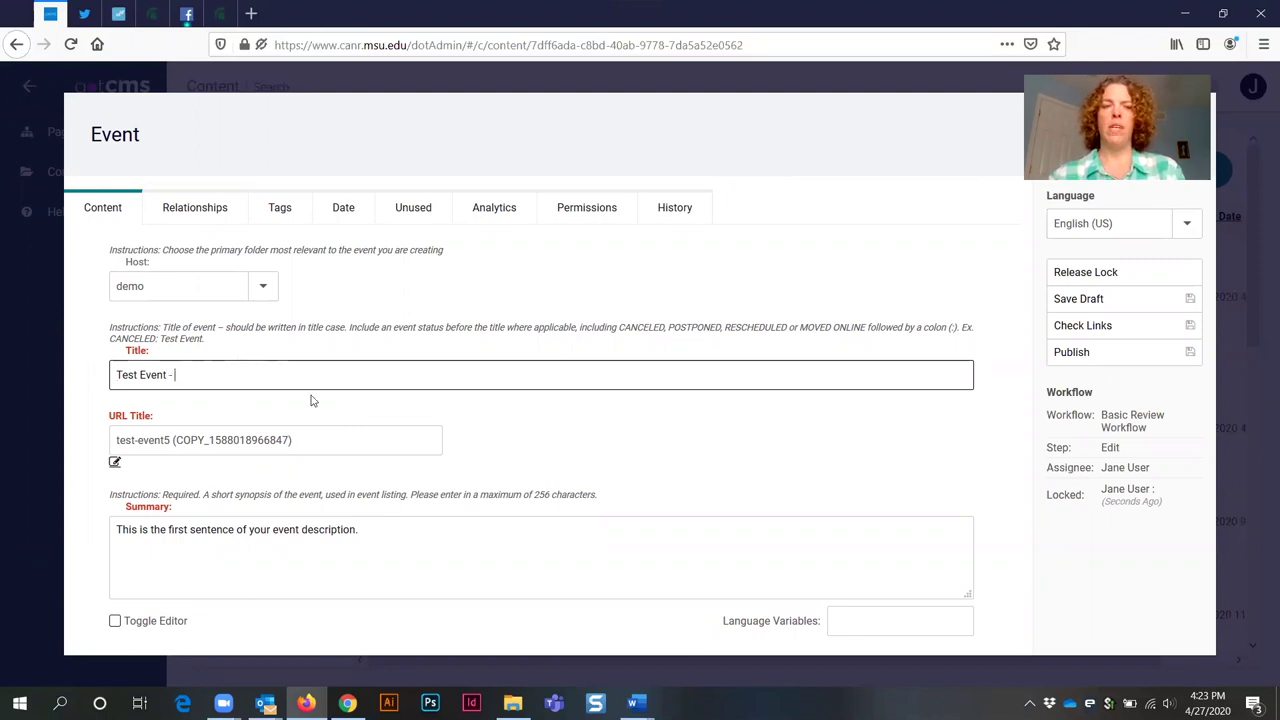
pyautogui.write('April 30')
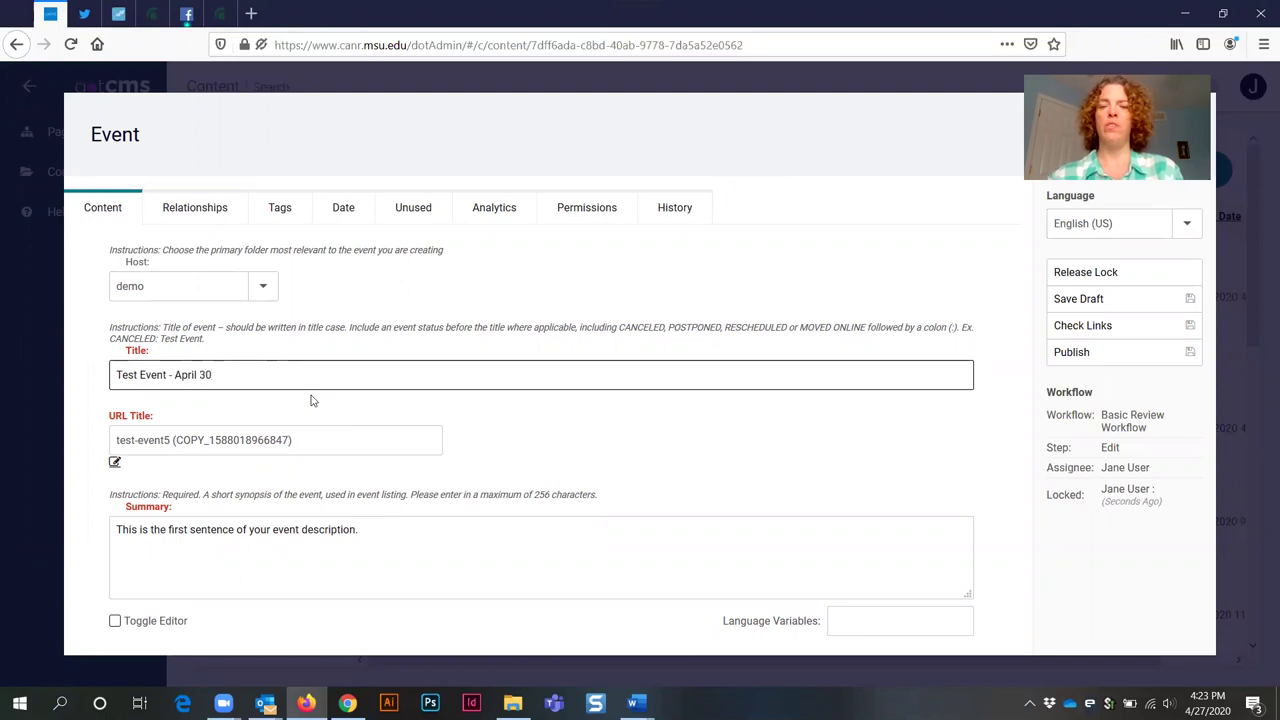
pyautogui.moveTo(229, 375); pyautogui.dragTo(168, 376)
pyautogui.press('BackSpace')
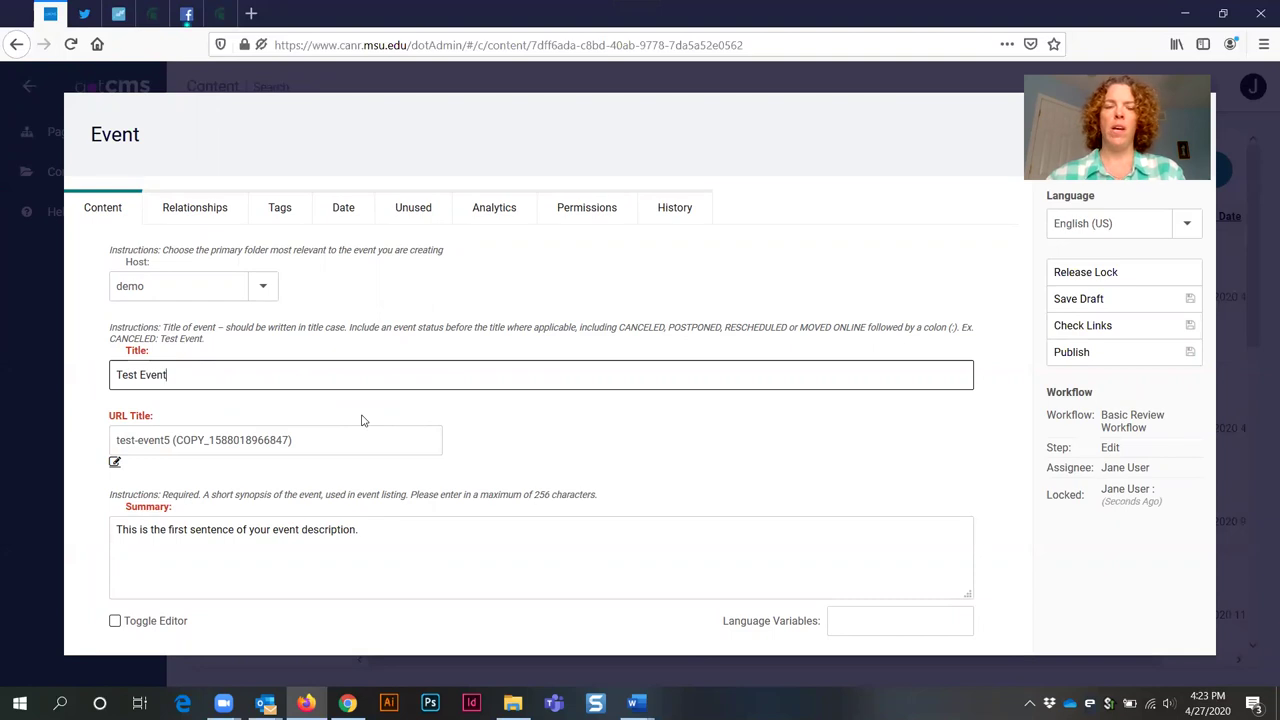
# Change the event title to "New Test Event" and delete the parenthesized COPY suffix from the URL title.
pyautogui.press('Home')
pyautogui.write('New')
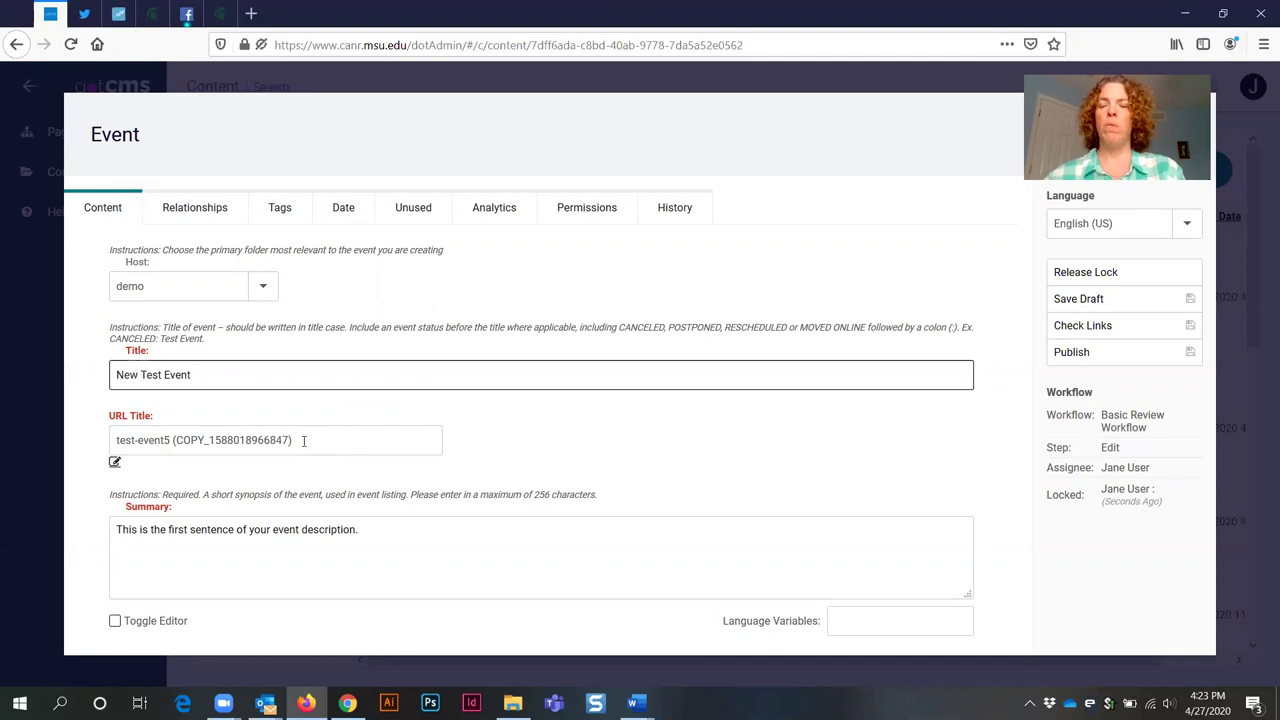
pyautogui.moveTo(303, 441); pyautogui.dragTo(171, 443)
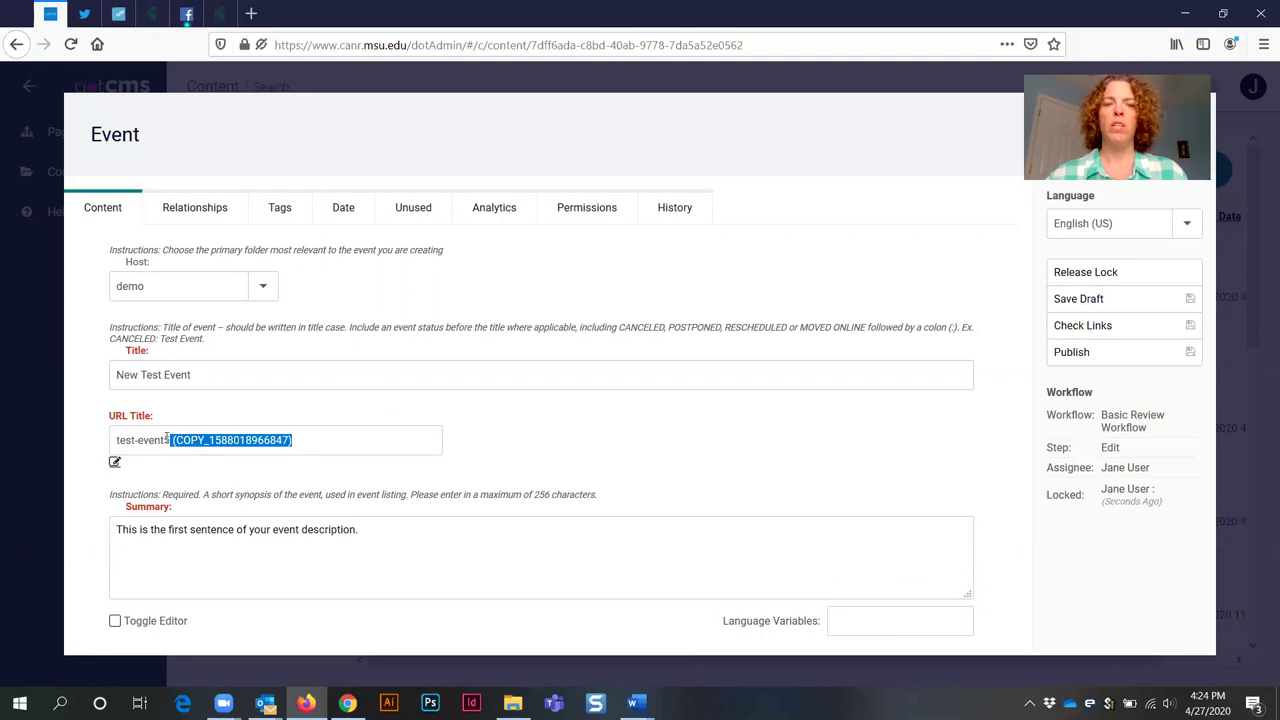
pyautogui.moveTo(320, 434); pyautogui.dragTo(167, 440)
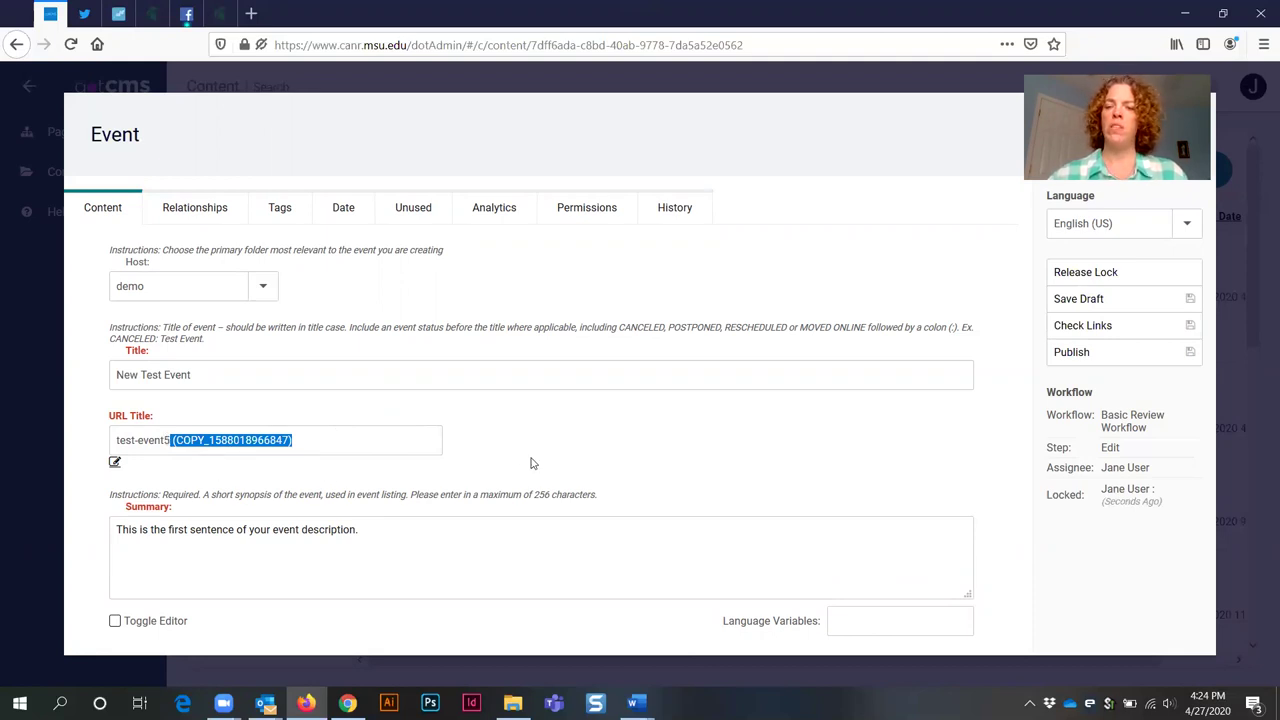
pyautogui.press('BackSpace')
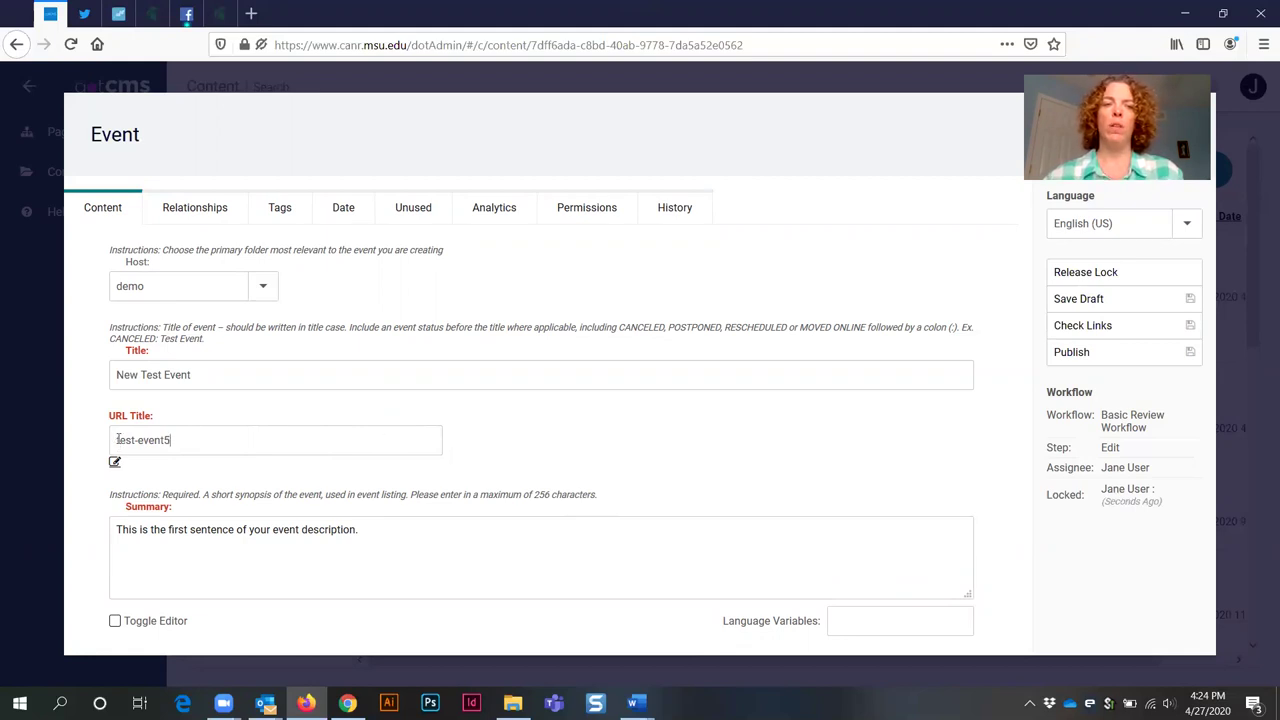
# Add the prefix "new-" to the URL title so it reads new-test-event5.
pyautogui.click(482, 543)
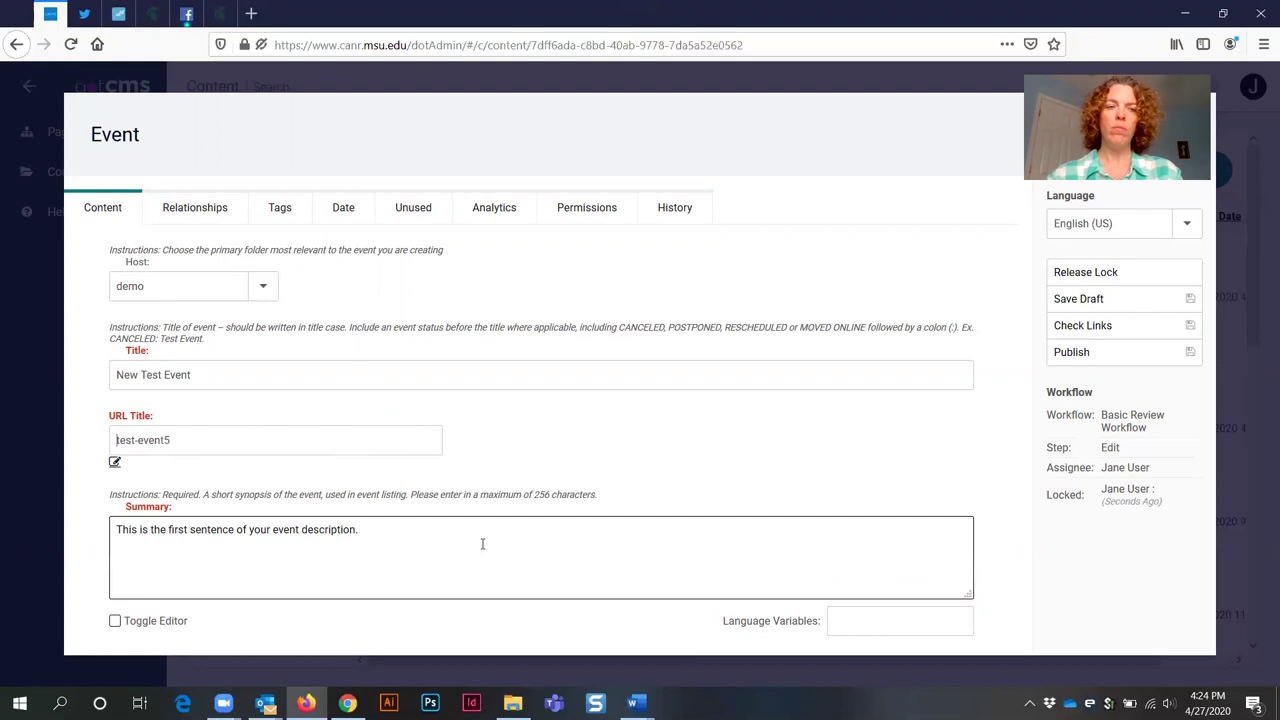
pyautogui.write('new-')
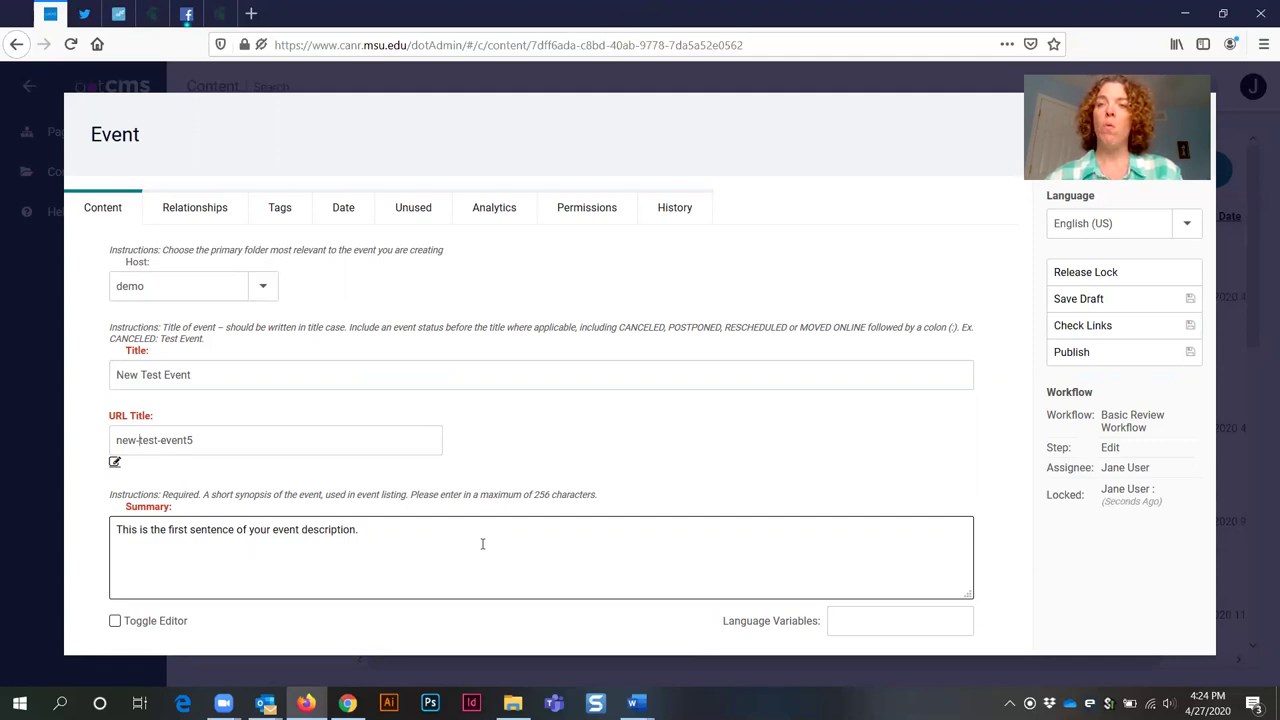
pyautogui.click(193, 452)
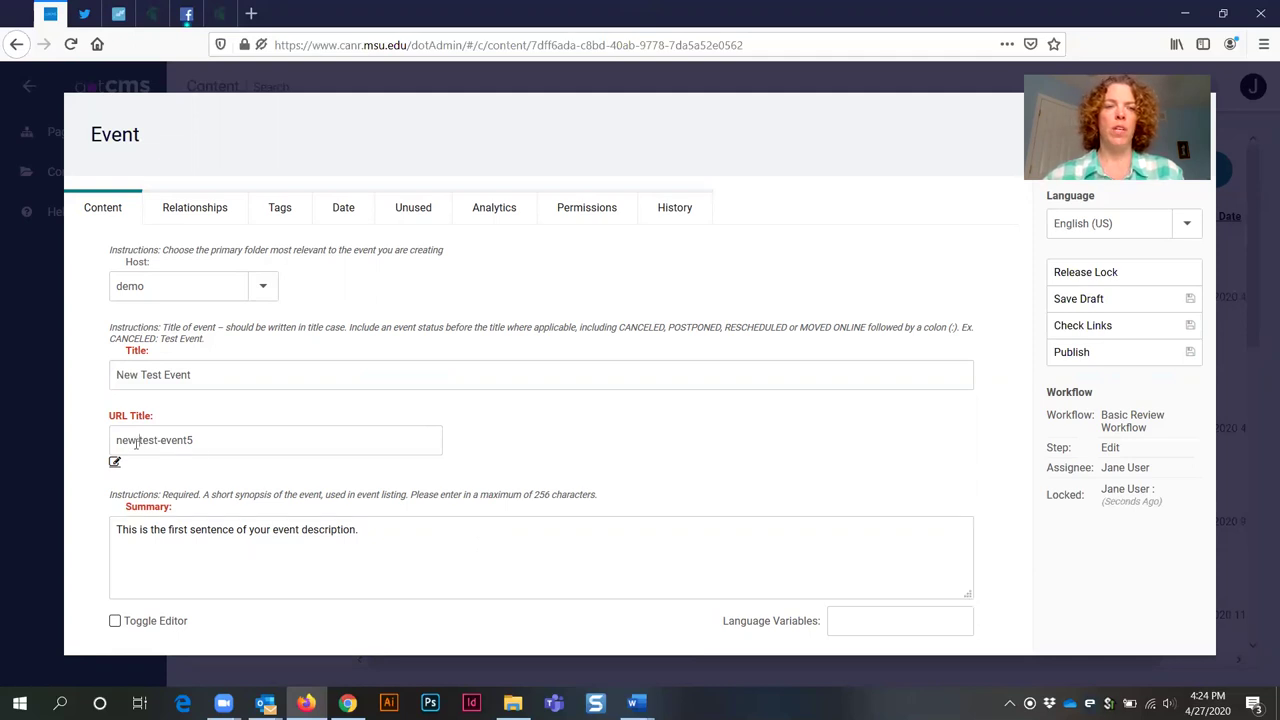
pyautogui.moveTo(135, 442); pyautogui.dragTo(144, 442)
pyautogui.click(160, 444)
pyautogui.click(234, 438)
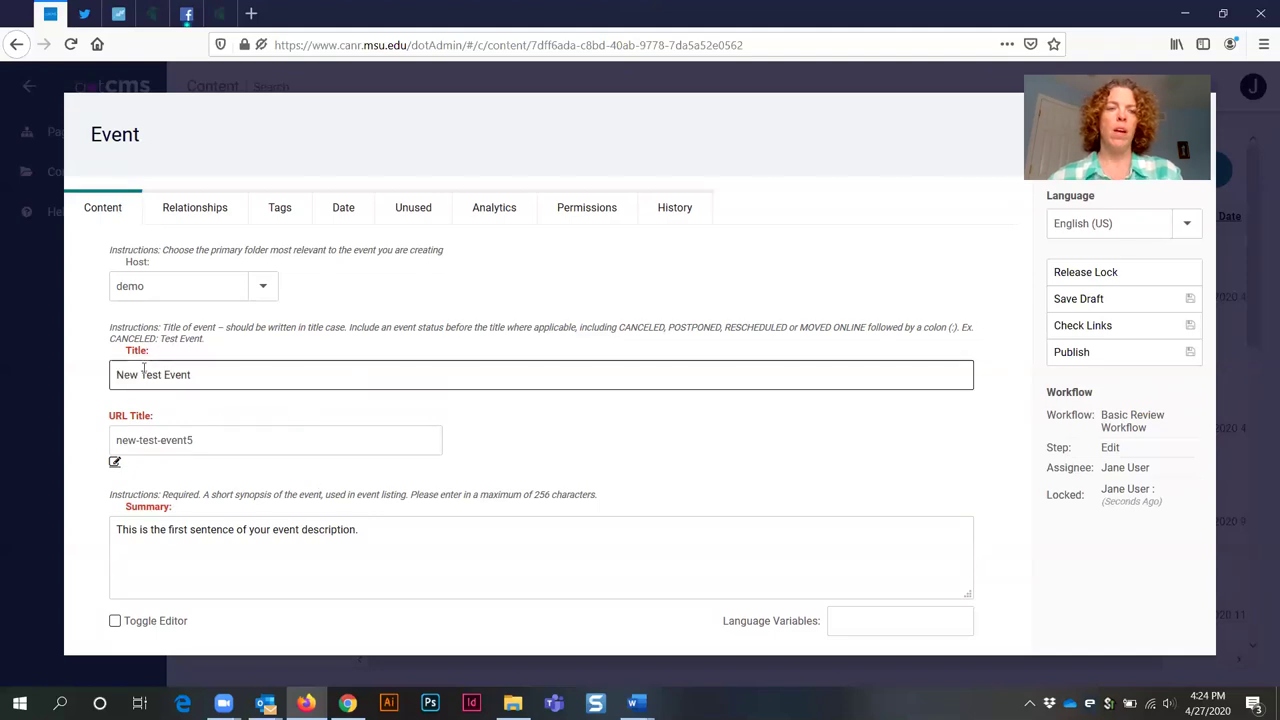
# Change the event title to "Test Event - April 30".
pyautogui.moveTo(140, 374); pyautogui.dragTo(112, 373)
pyautogui.press('BackSpace')
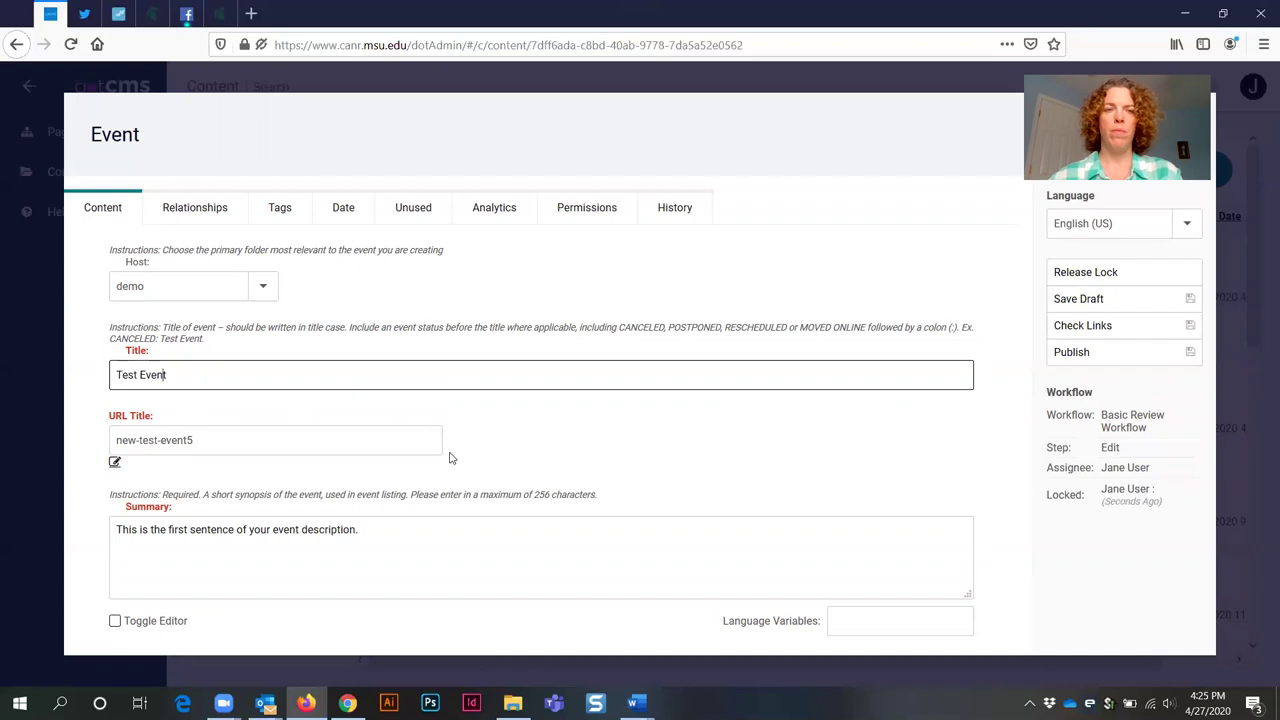
pyautogui.write('- Apr')
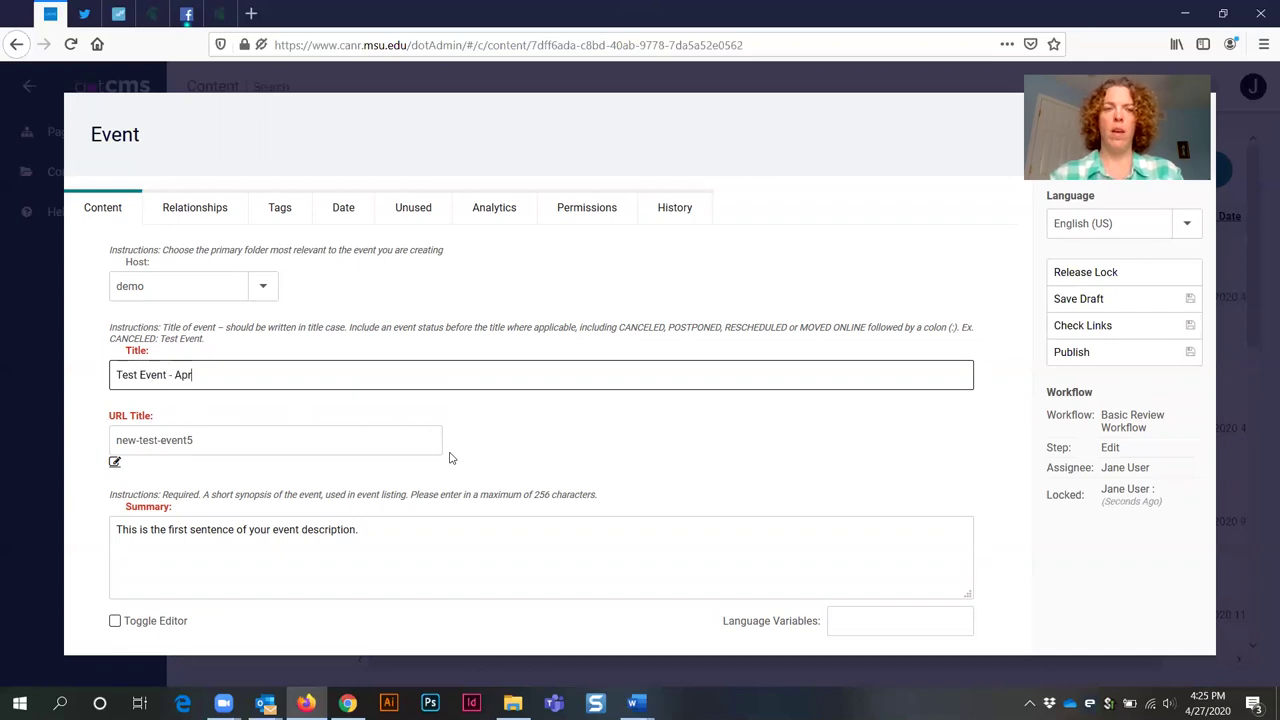
pyautogui.write('il 30')
pyautogui.press('Tab')
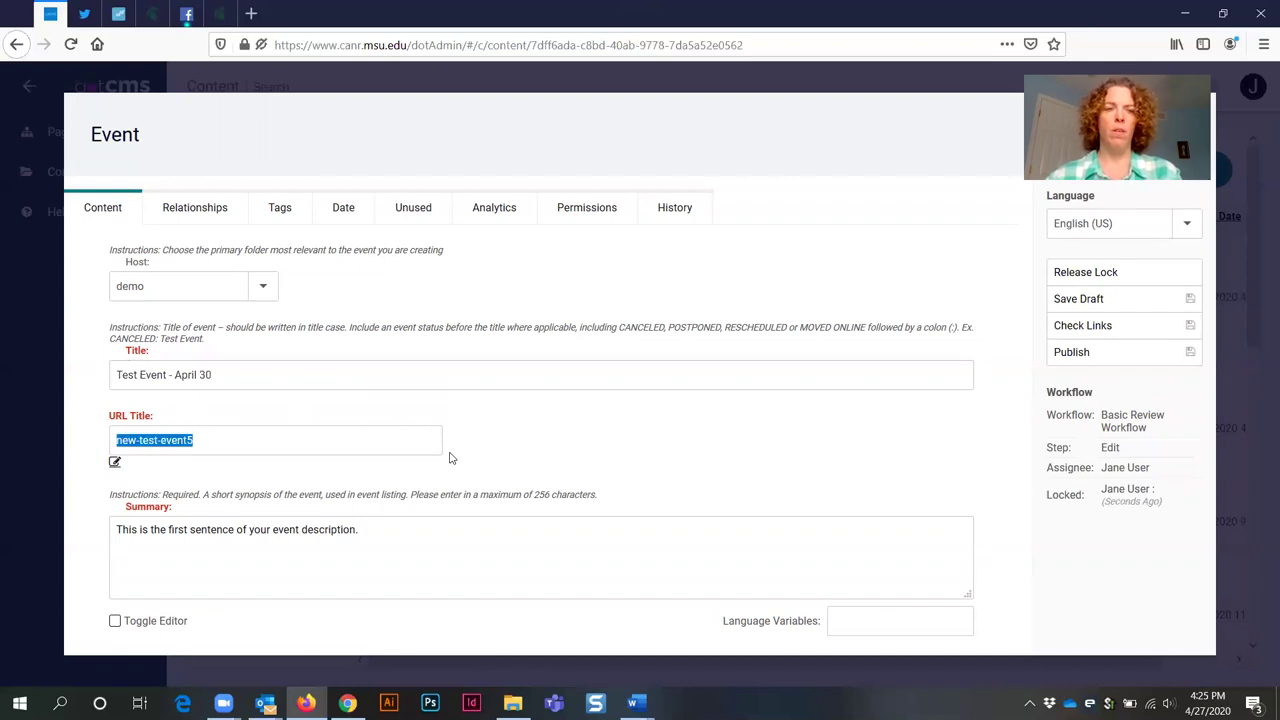
# Remove the "new-" prefix from the URL title and append the date so it reads test-event5-april30.
pyautogui.click(138, 440)
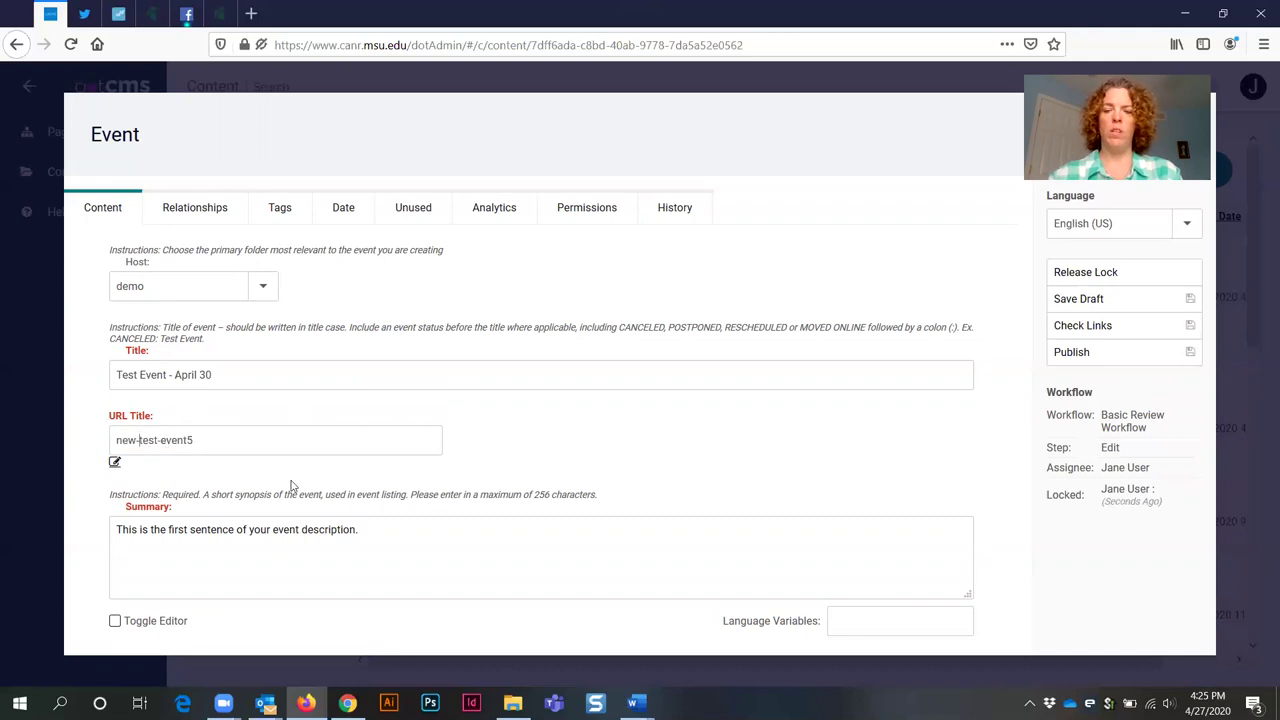
pyautogui.press('BackSpace')
pyautogui.press('BackSpace')
pyautogui.press('BackSpace')
pyautogui.press('BackSpace')
pyautogui.click(240, 447)
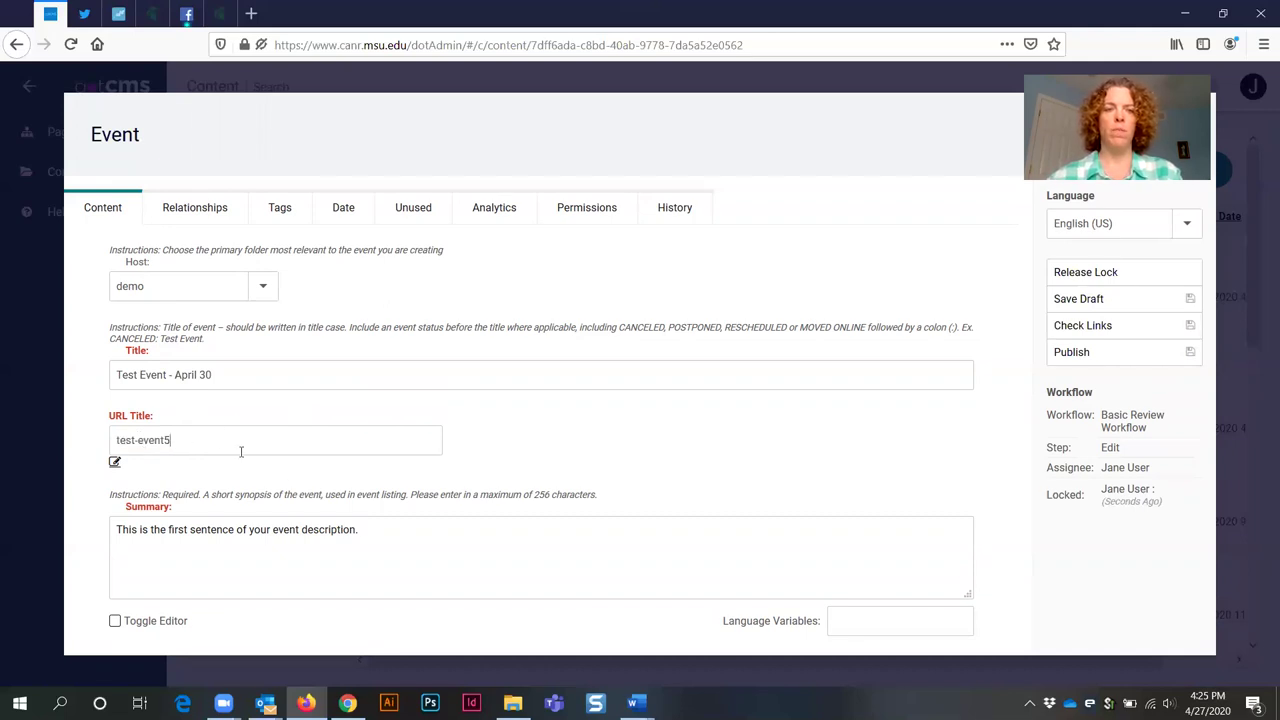
pyautogui.write('-april30')
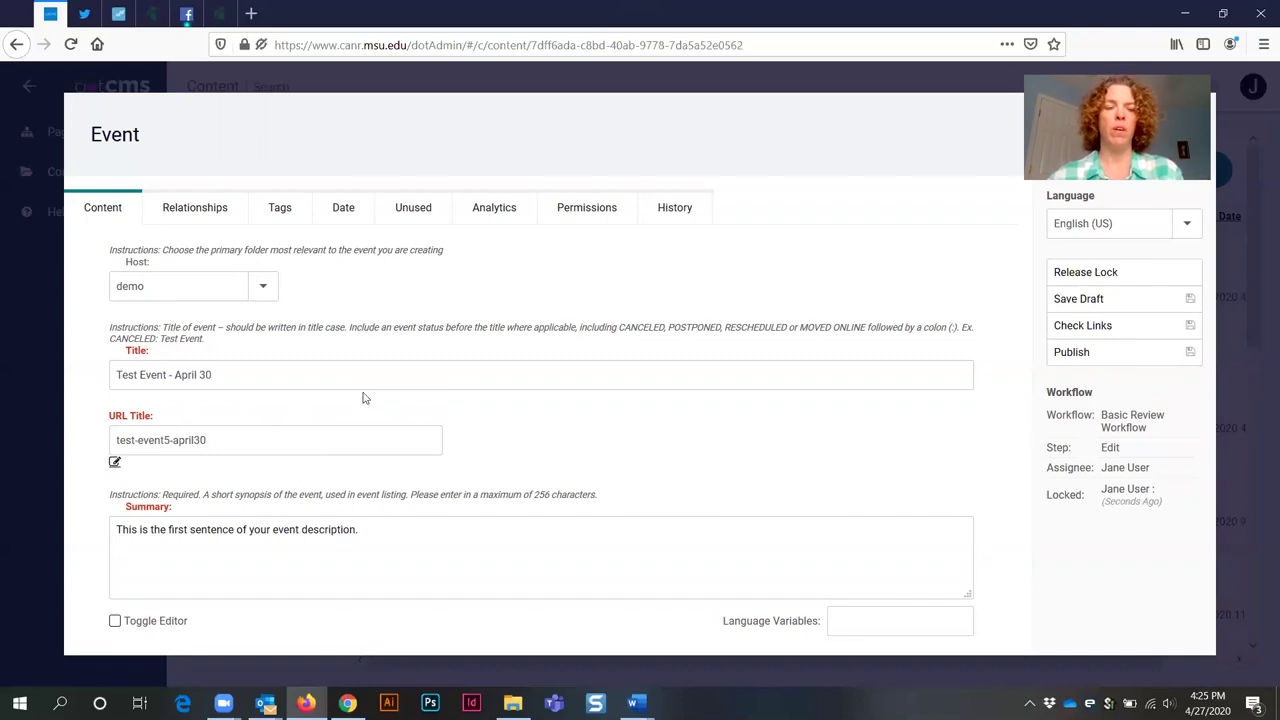
pyautogui.scroll(-12, 364, 398)
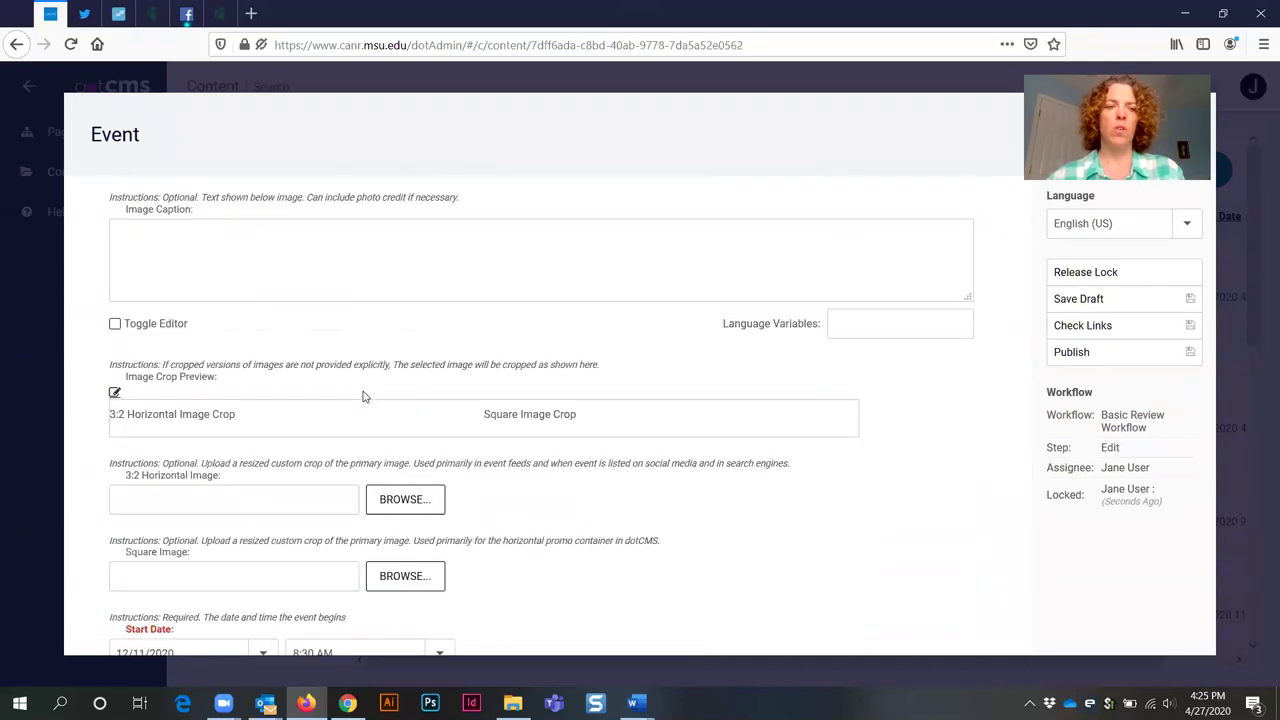
# Set the event's start date to April 30, 2020.
pyautogui.scroll(-1, 364, 397)
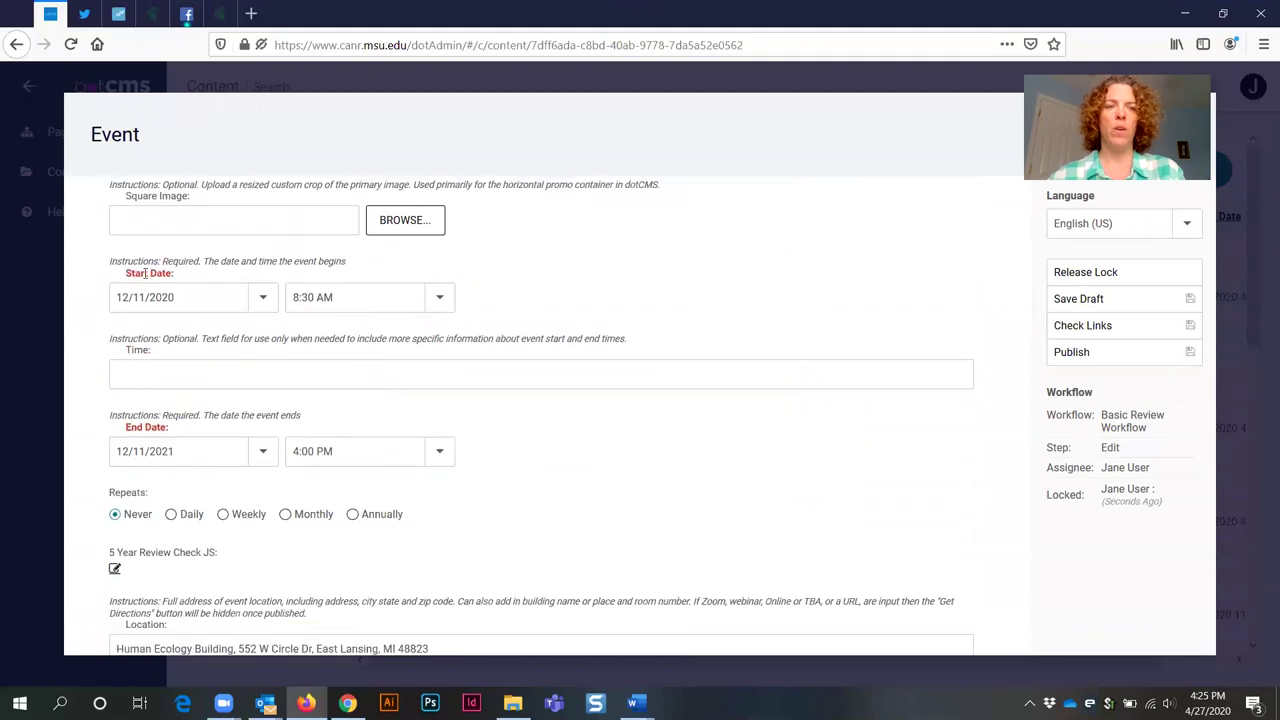
pyautogui.click(262, 300)
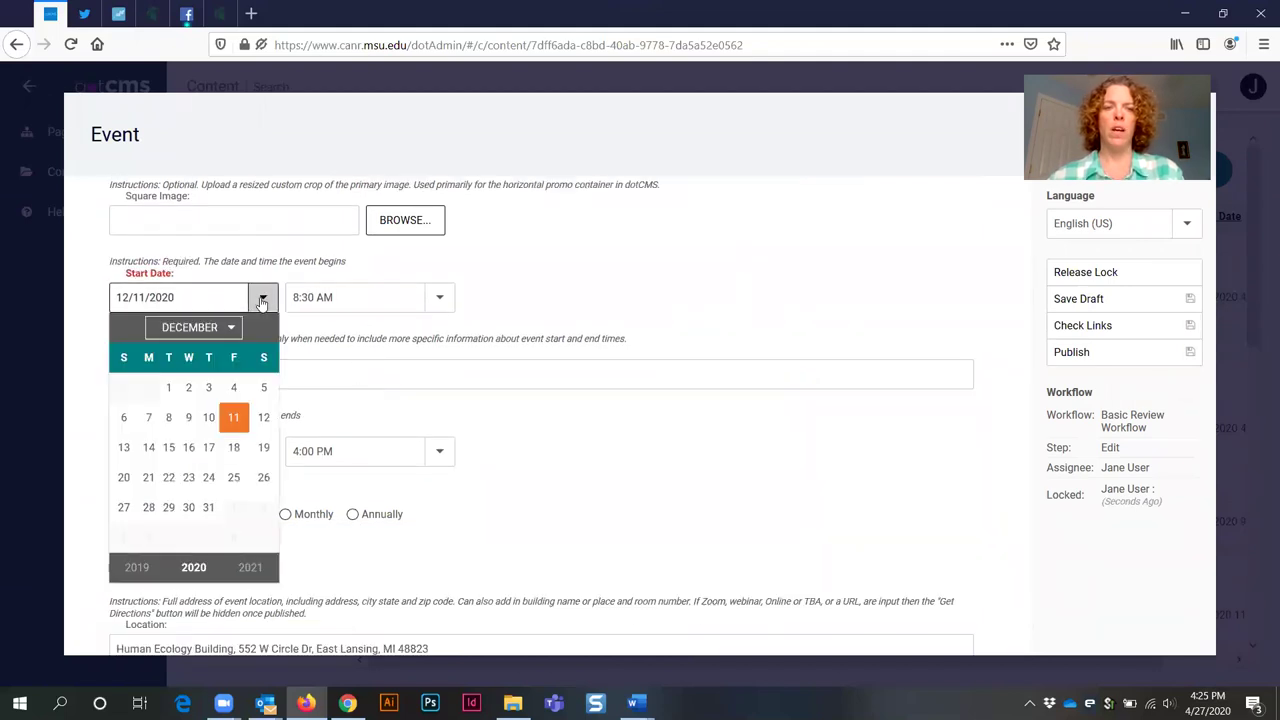
pyautogui.click(190, 334)
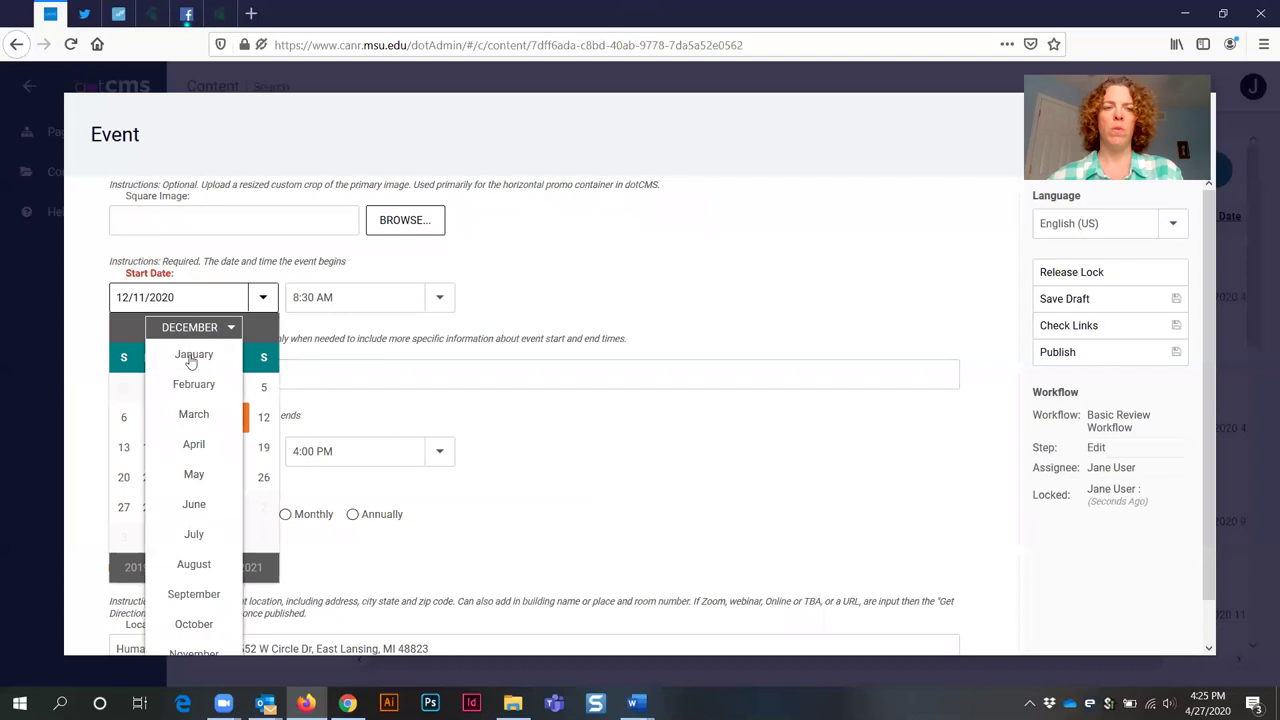
pyautogui.click(193, 445)
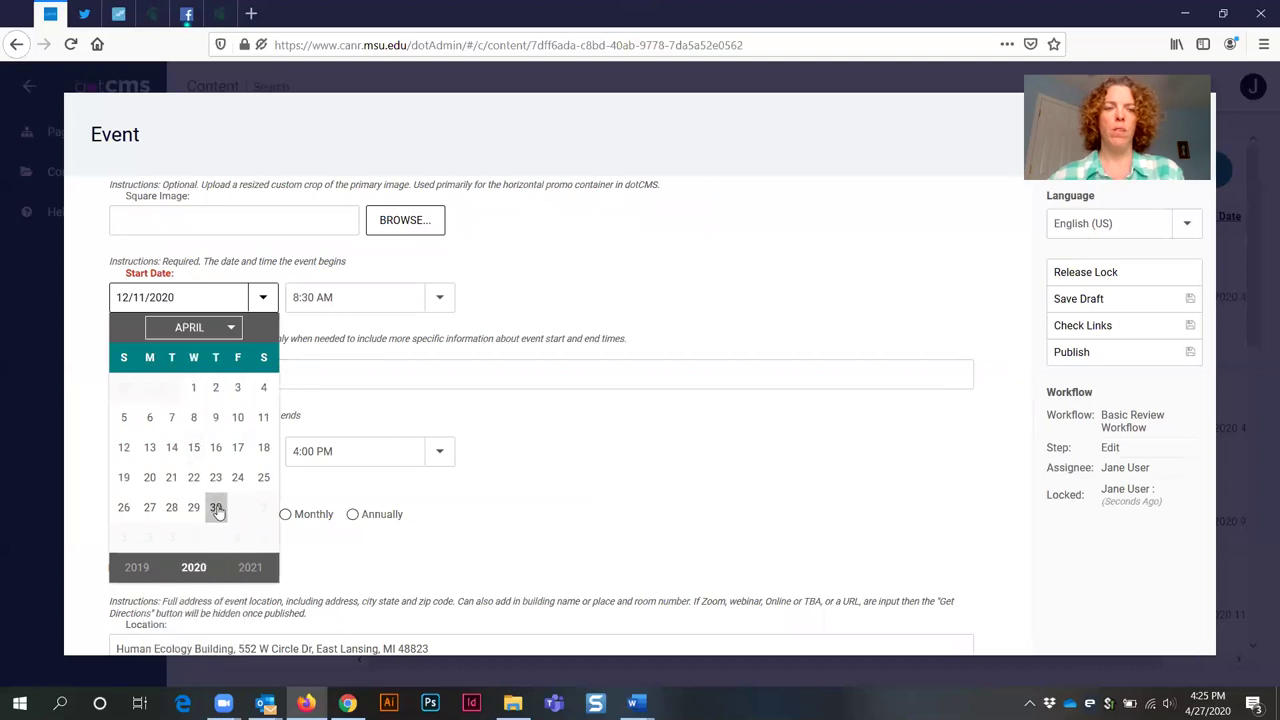
pyautogui.click(216, 508)
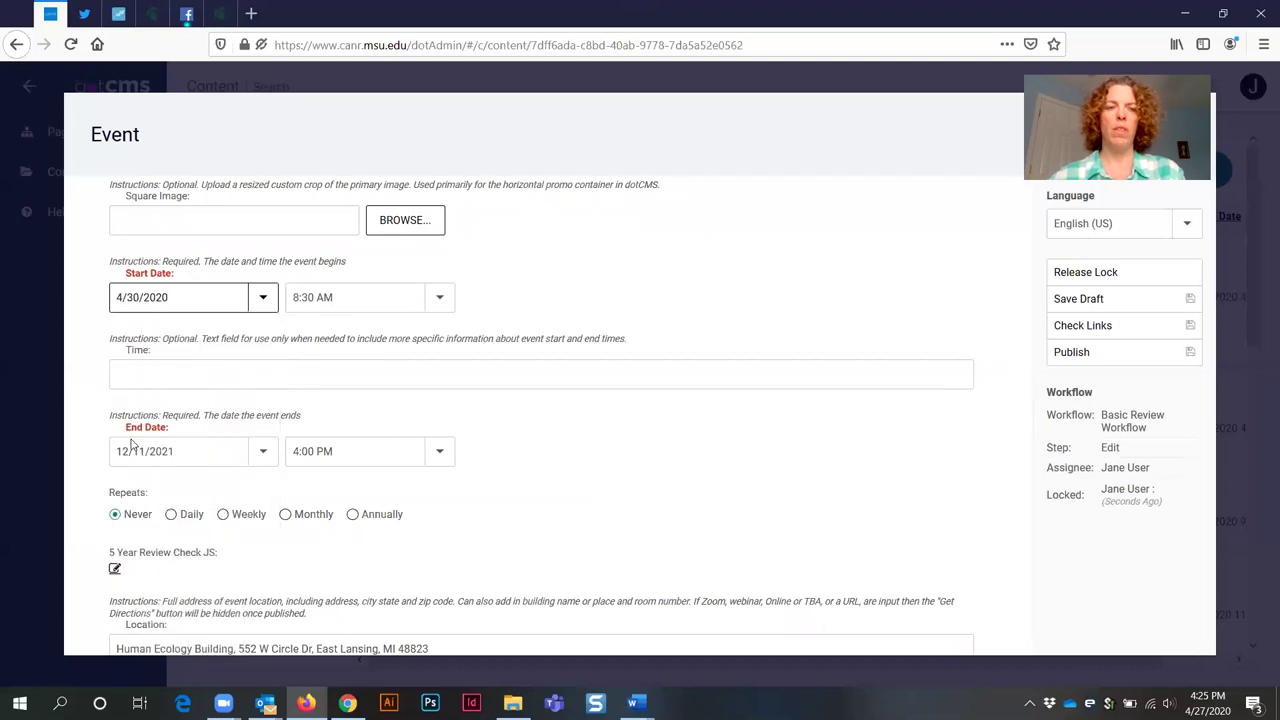
# Set the event's end date to April 30, 2020.
pyautogui.click(181, 449)
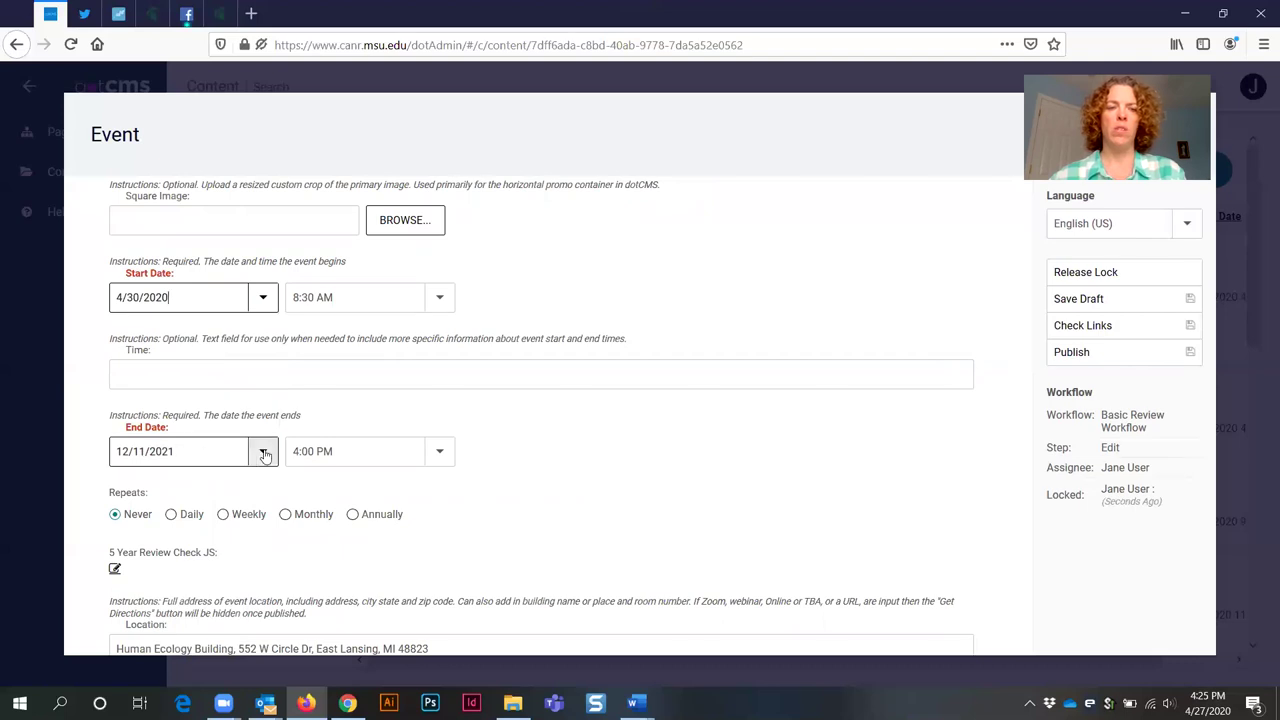
pyautogui.click(263, 453)
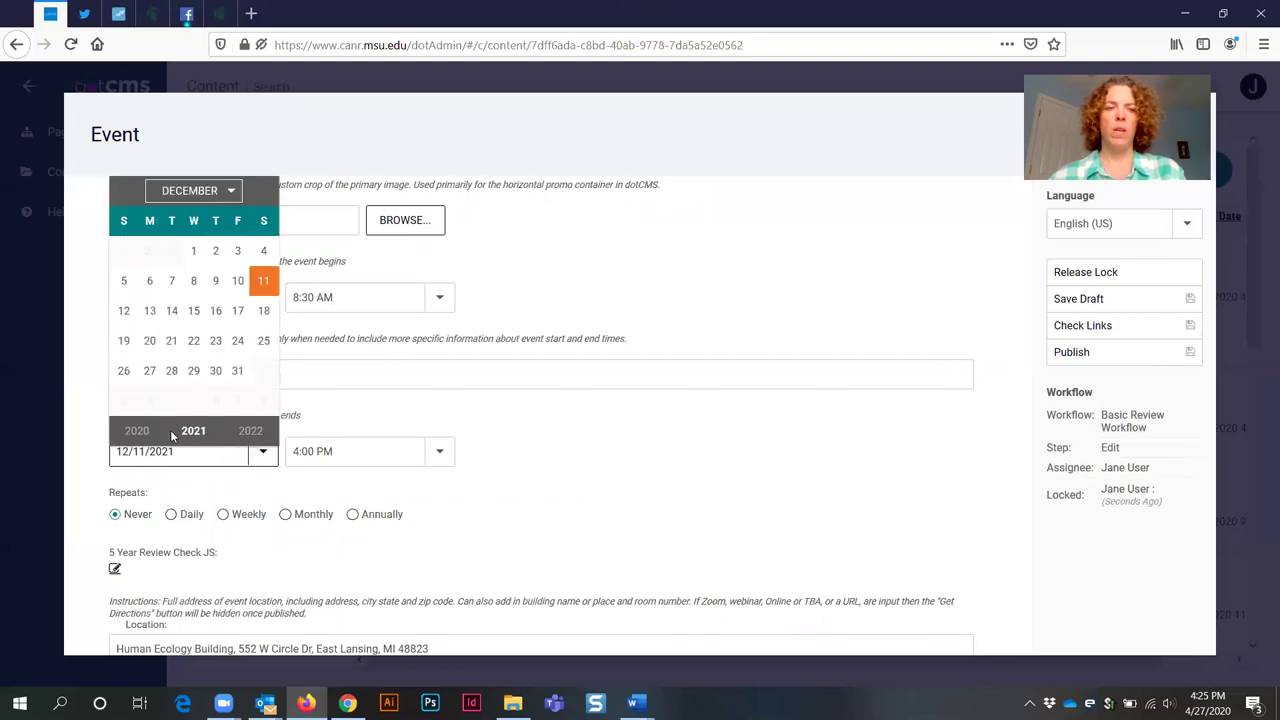
pyautogui.click(136, 438)
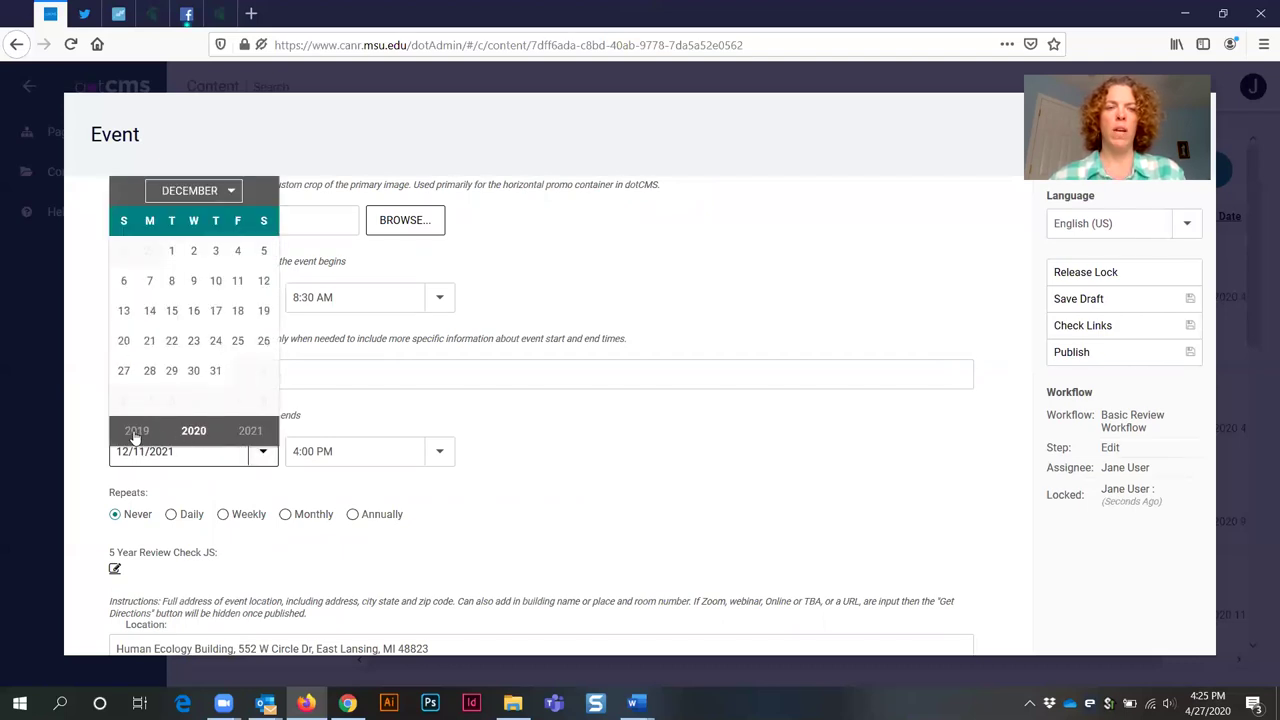
pyautogui.click(194, 196)
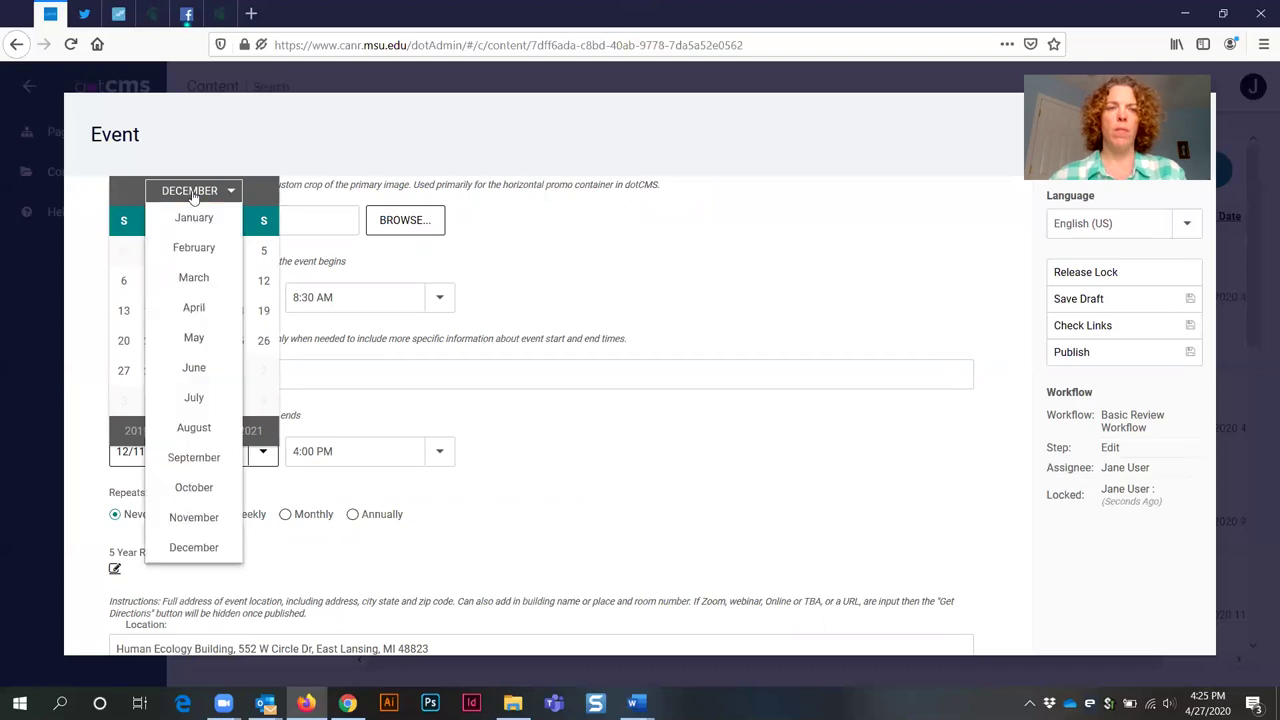
pyautogui.click(196, 308)
pyautogui.click(216, 372)
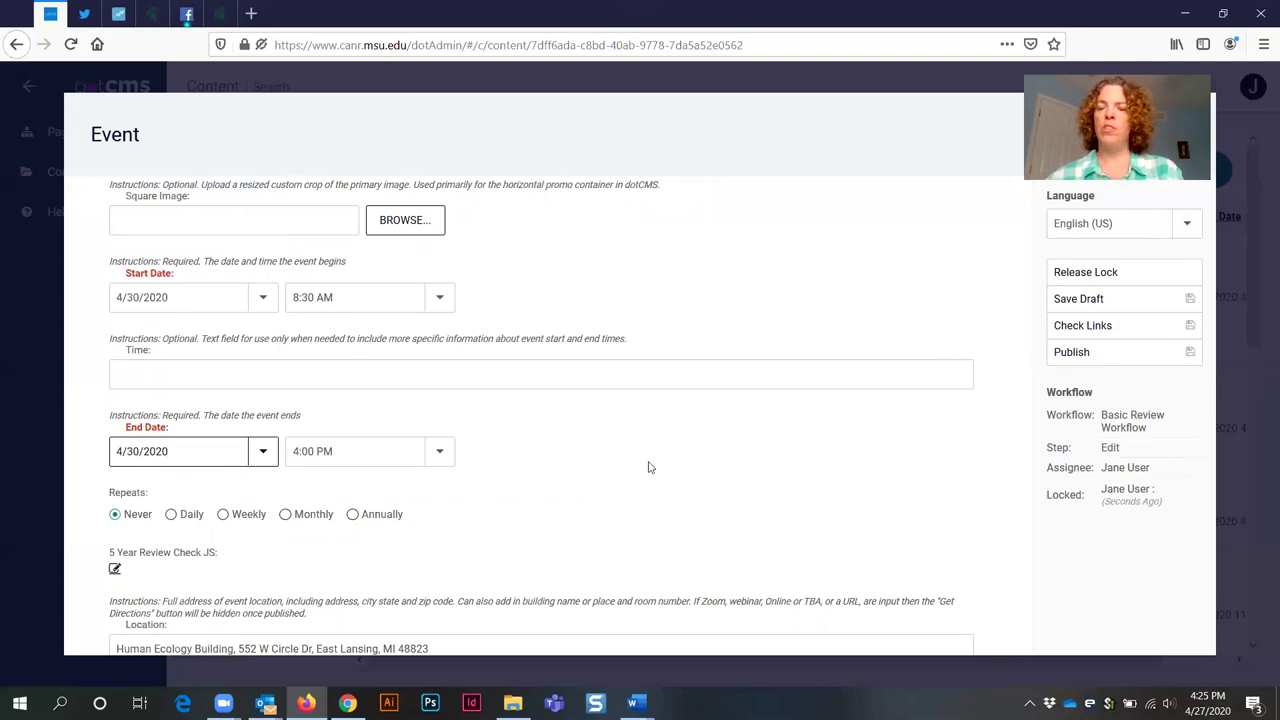
# Publish the copied event with its updated title, URL title and dates.
pyautogui.scroll(1, 648, 467)
pyautogui.scroll(4, 648, 467)
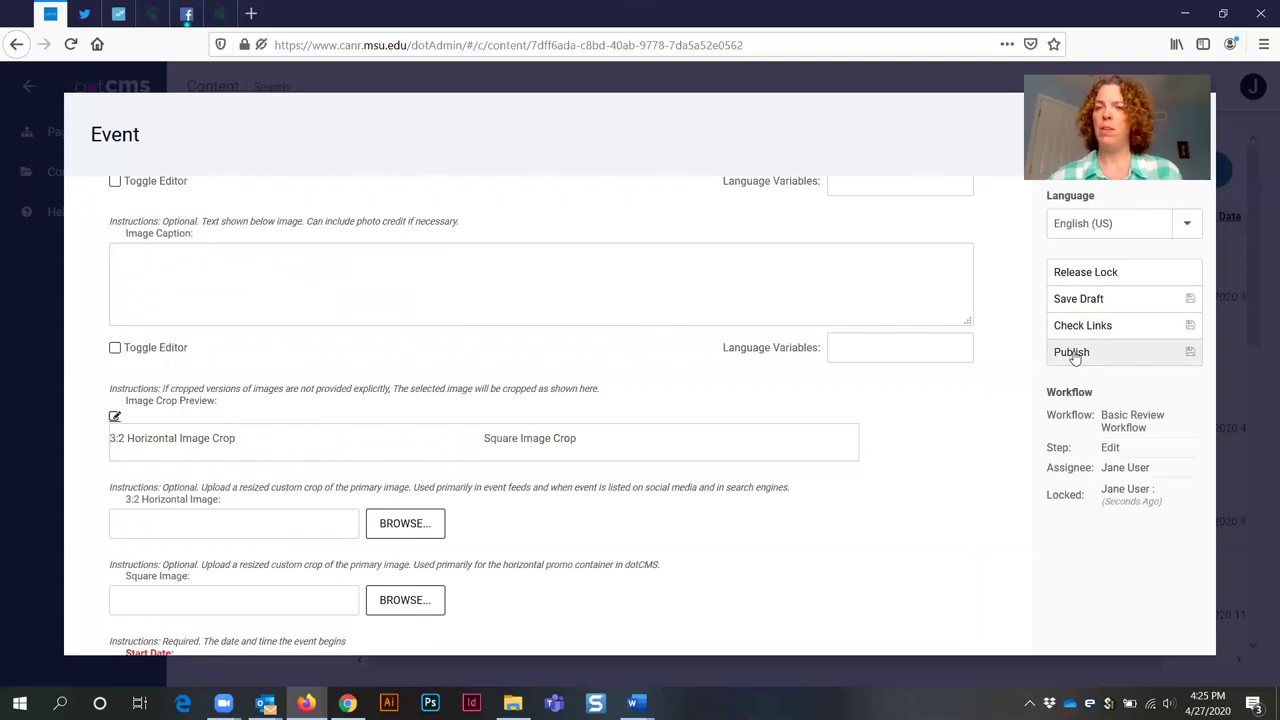
pyautogui.click(1072, 355)
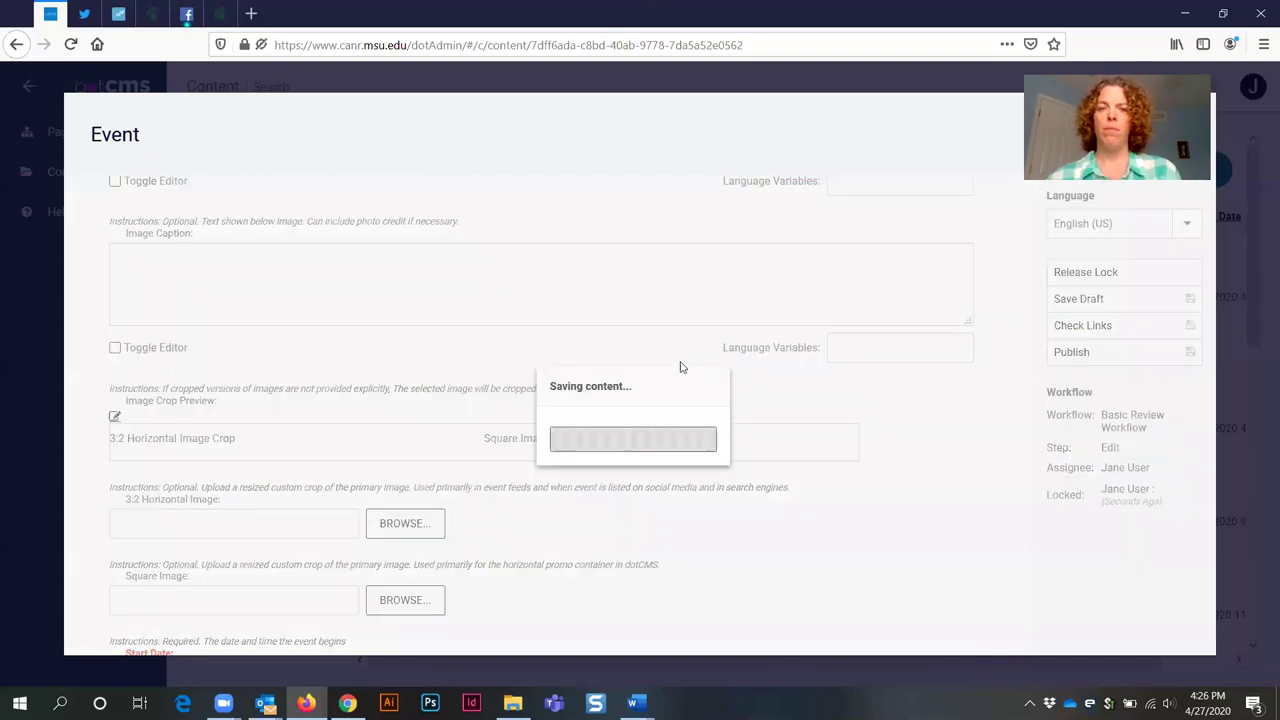